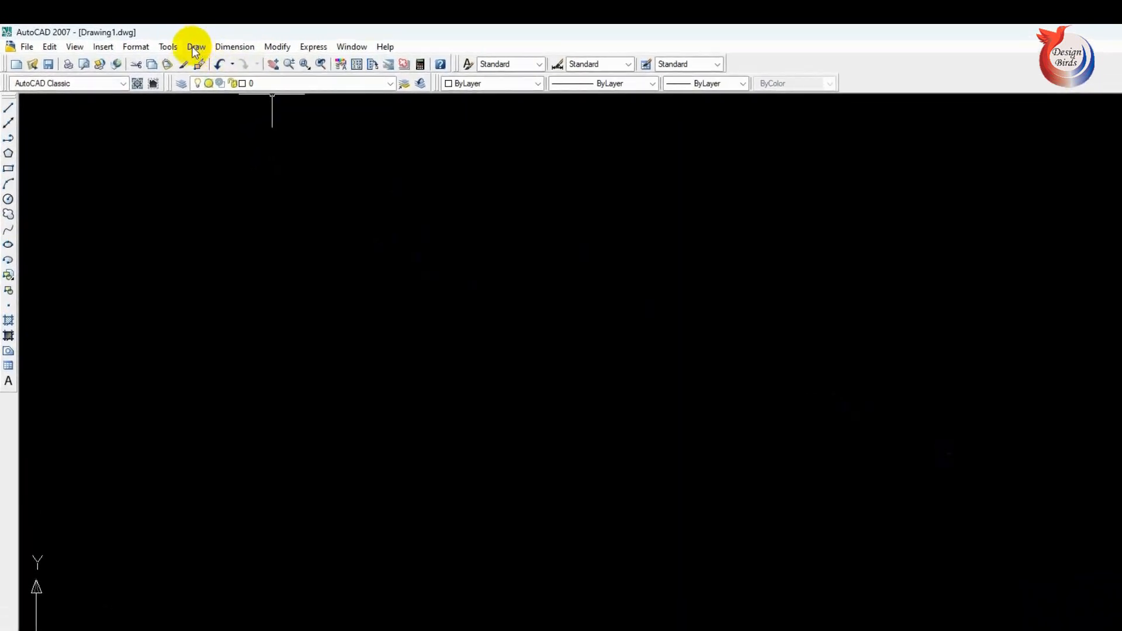
pyautogui.click(195, 48)
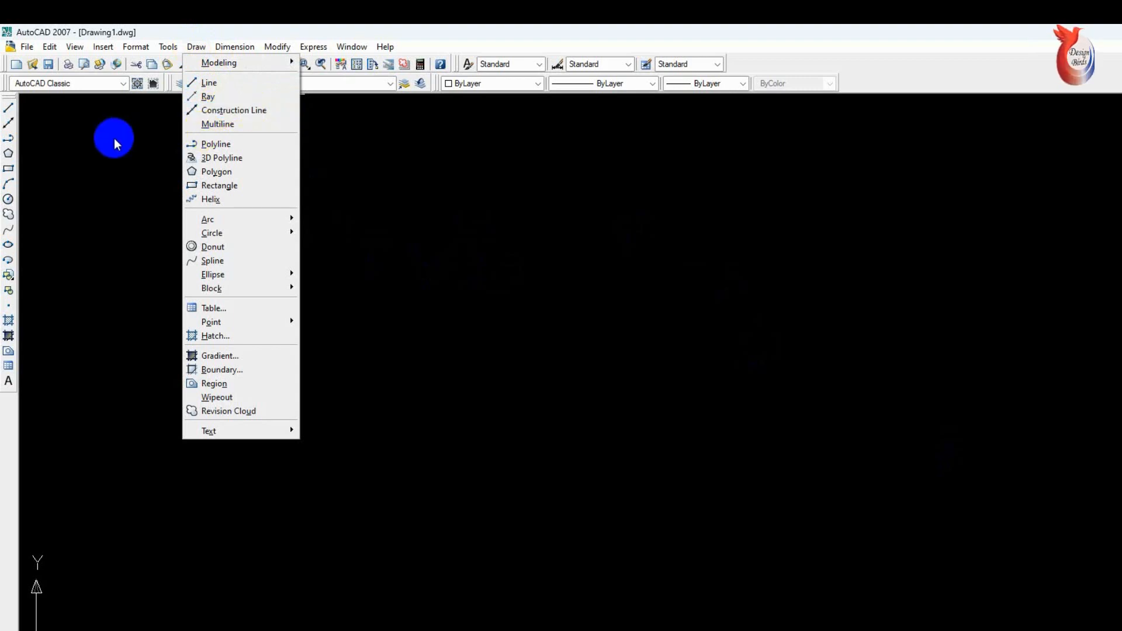
pyautogui.click(95, 188)
pyautogui.click(212, 176)
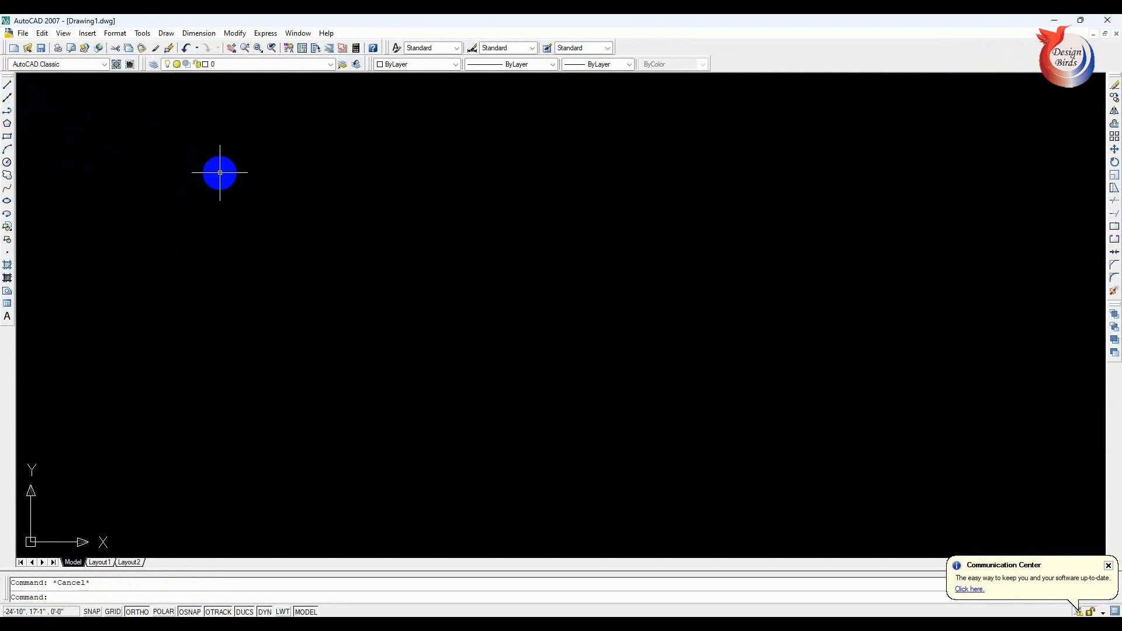
# - Draw one horizontal and one vertical construction line crossing at a common point left of the drawing area's centre
pyautogui.write('xl')
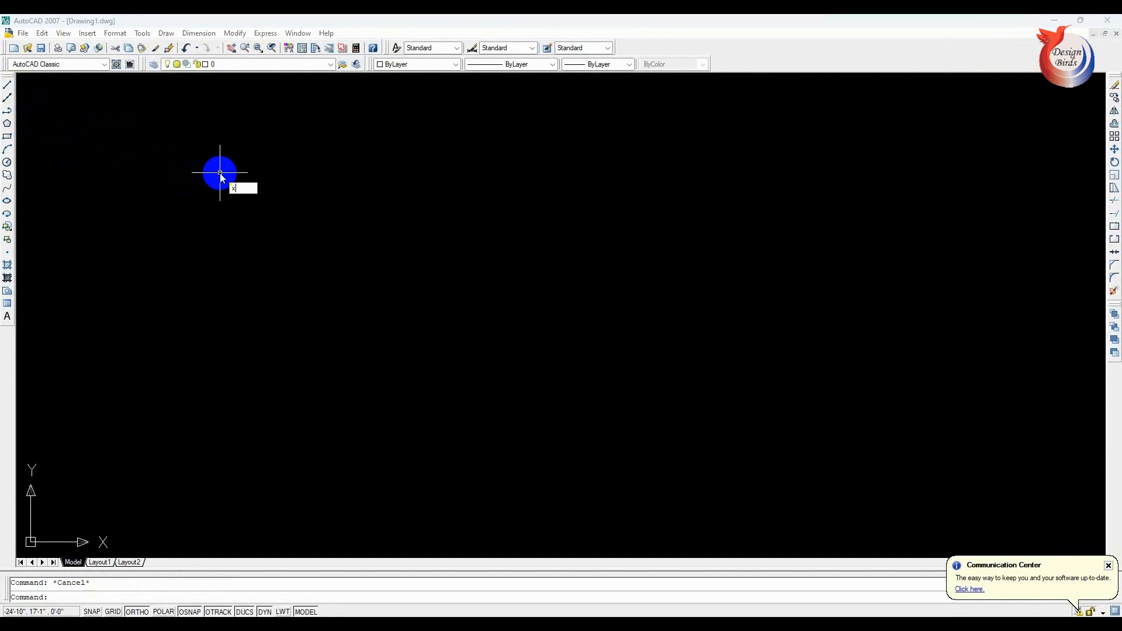
pyautogui.press('Return')
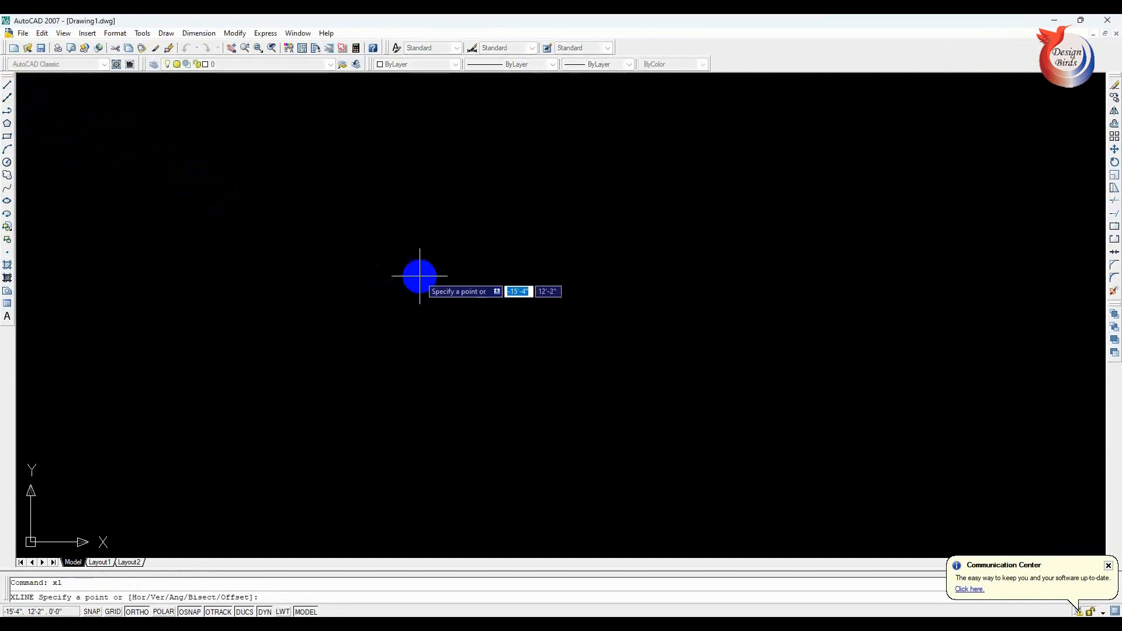
pyautogui.click(425, 275)
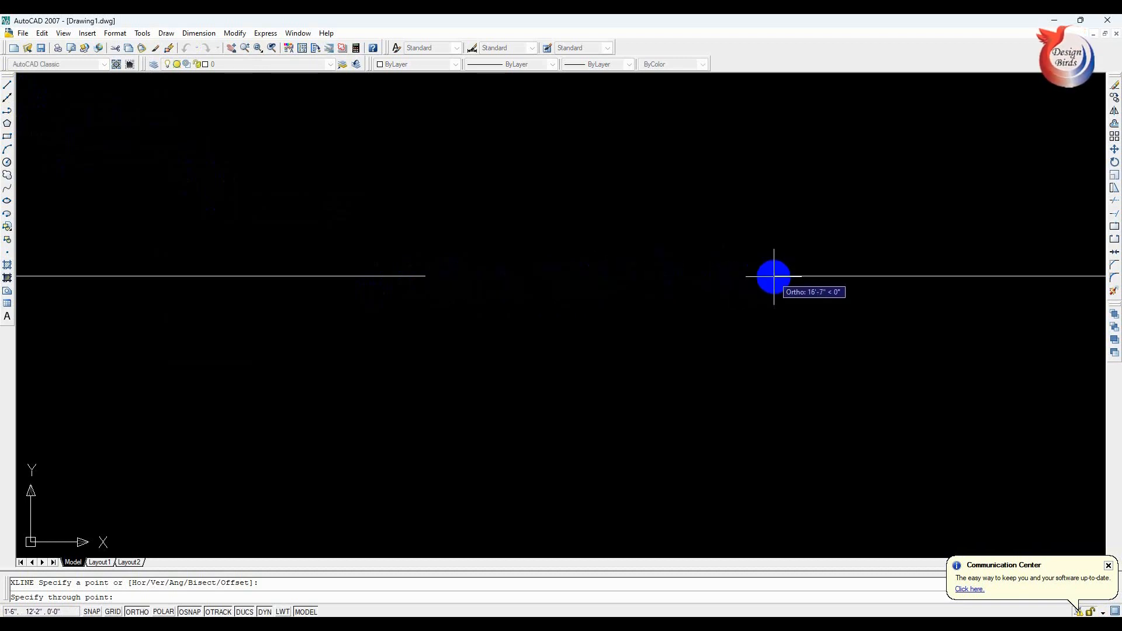
pyautogui.click(777, 246)
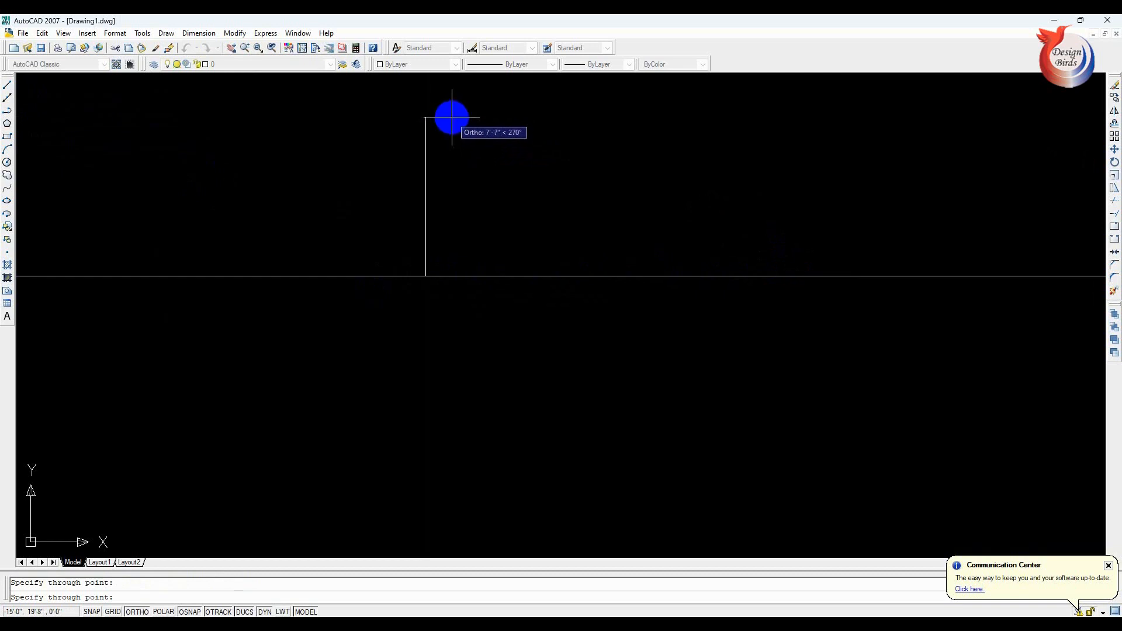
pyautogui.click(454, 117)
pyautogui.press('Return')
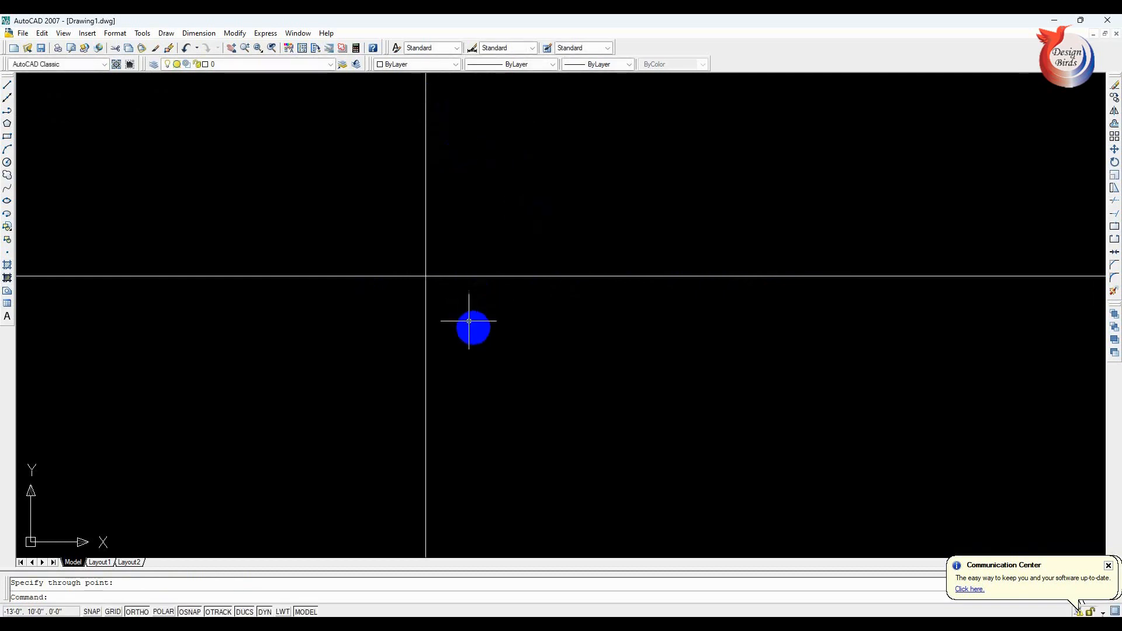
pyautogui.scroll(-2, 471, 321)
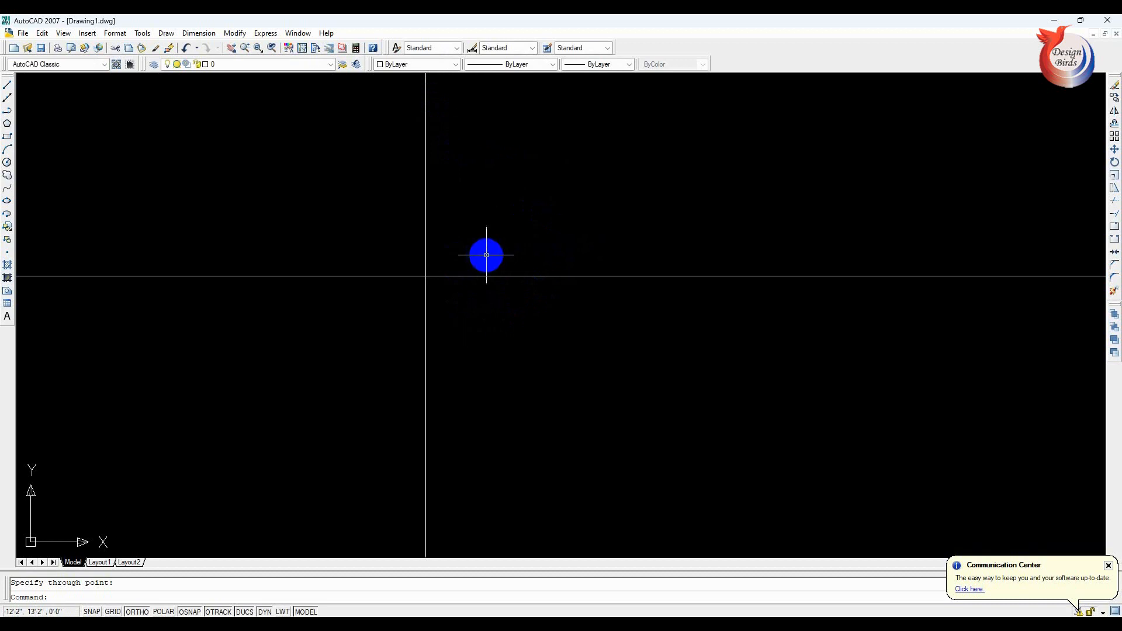
pyautogui.press('Escape')
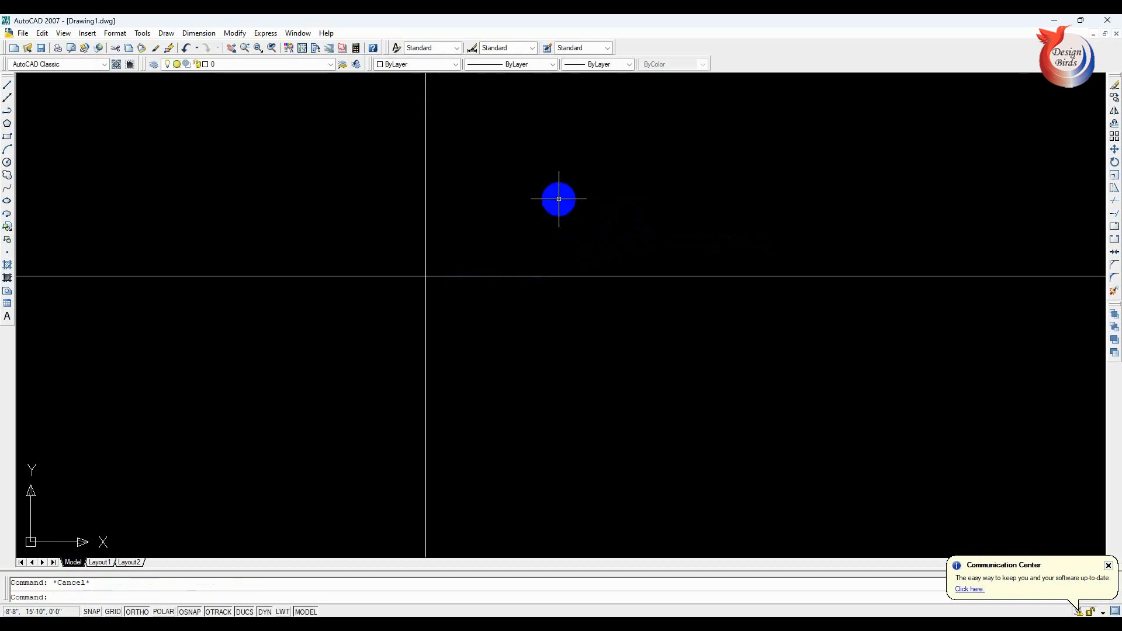
# - Add three horizontal construction lines above the existing horizontal one, using the XLINE horizontal option
pyautogui.write('xl')
pyautogui.press('Return')
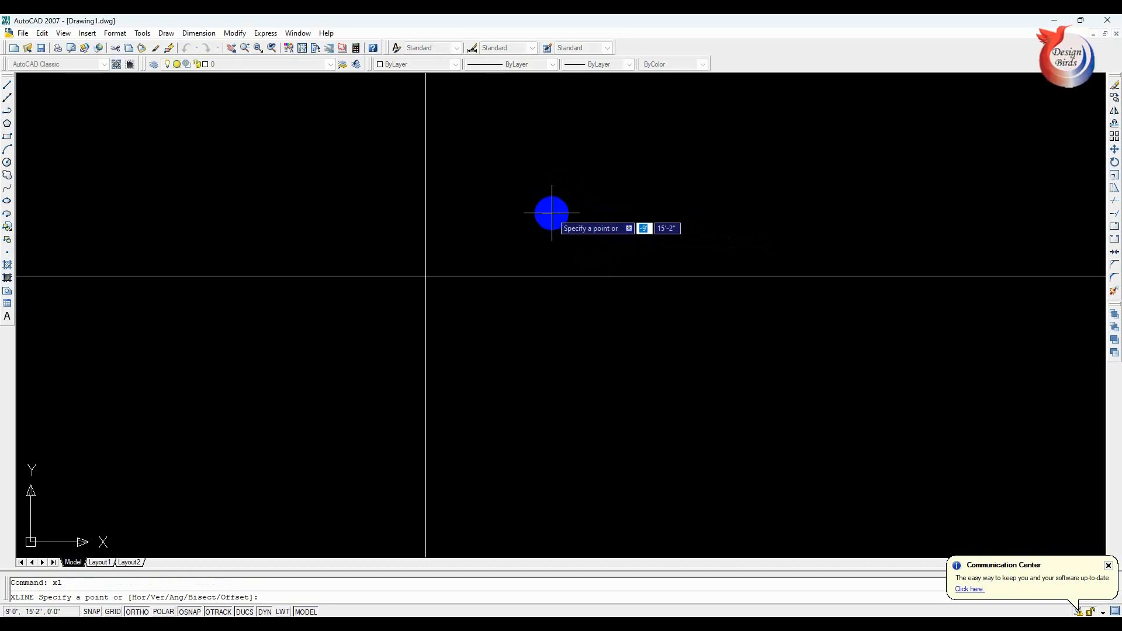
pyautogui.write('h')
pyautogui.press('Return')
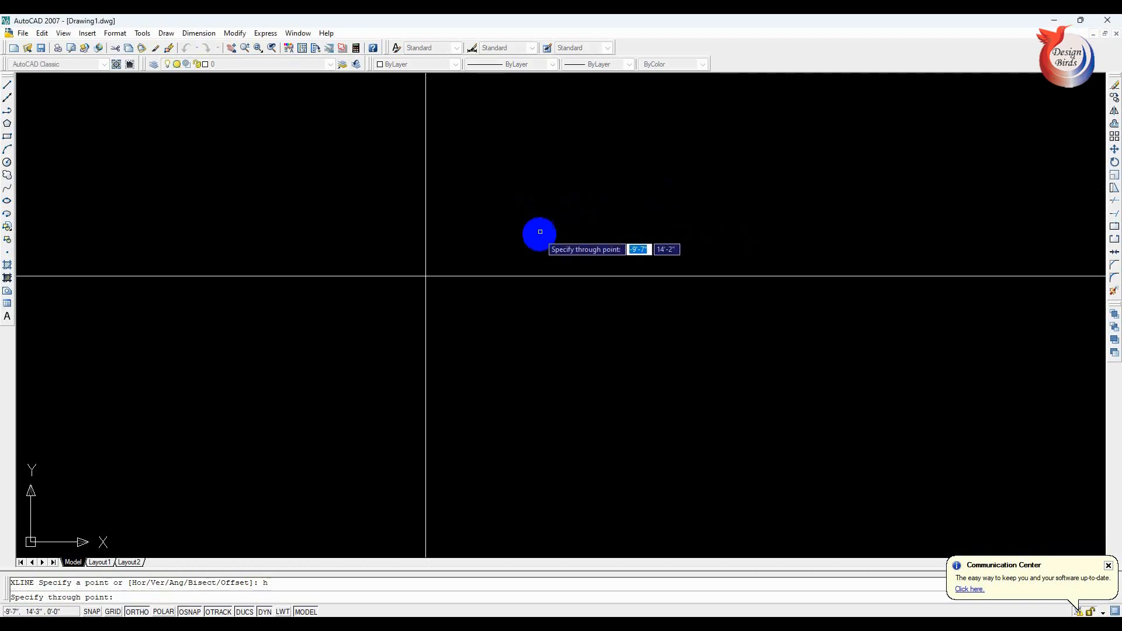
pyautogui.click(526, 153)
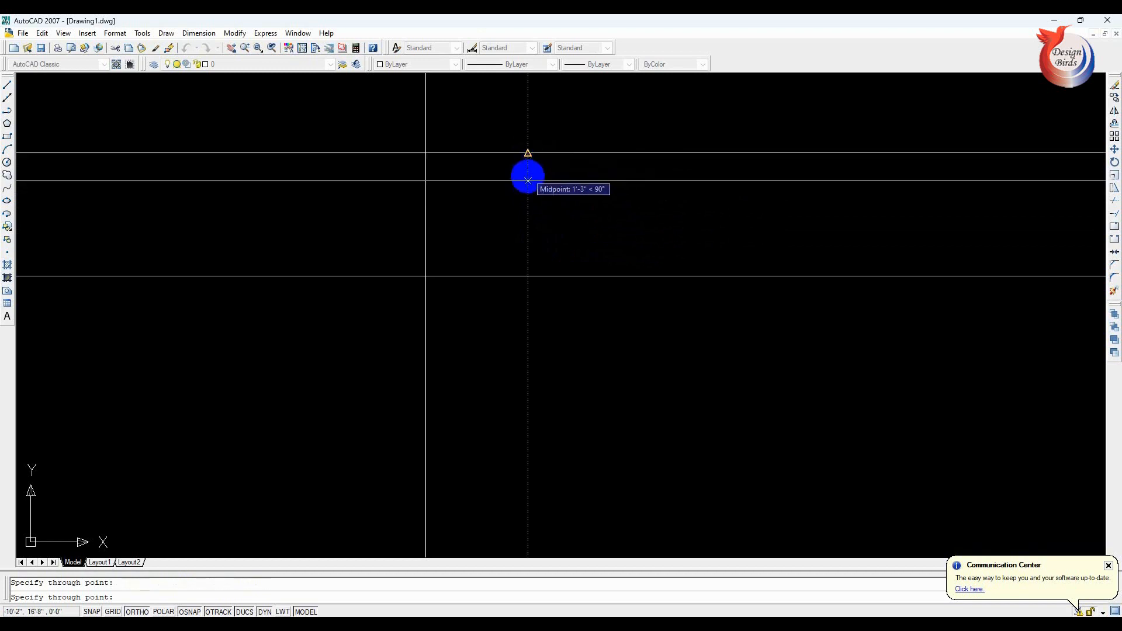
pyautogui.click(528, 191)
pyautogui.click(521, 237)
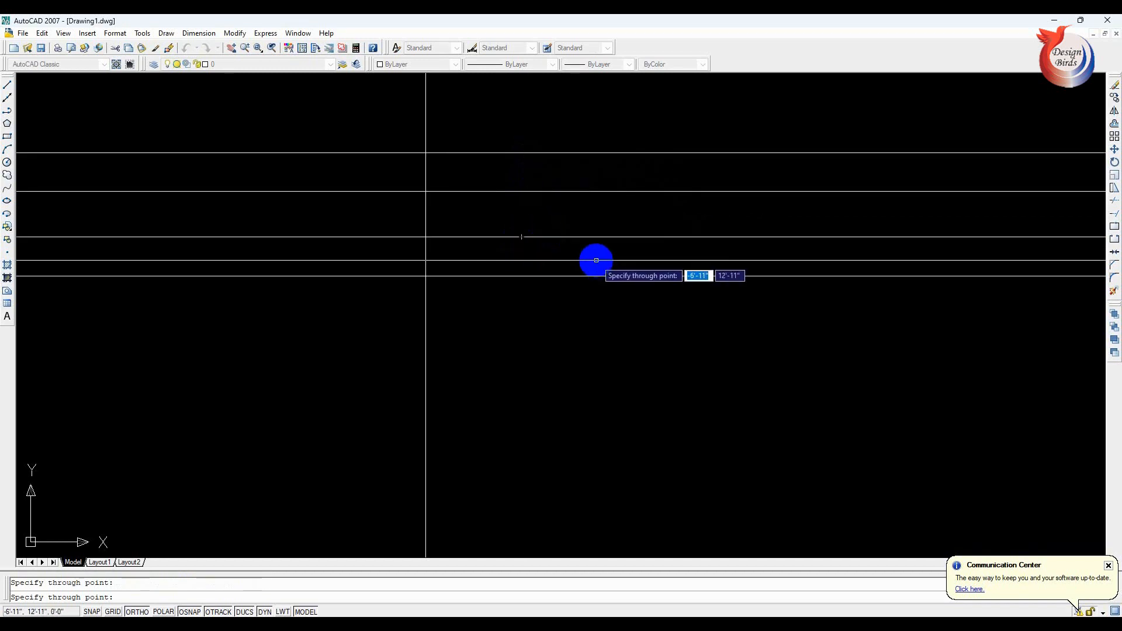
pyautogui.press('Escape')
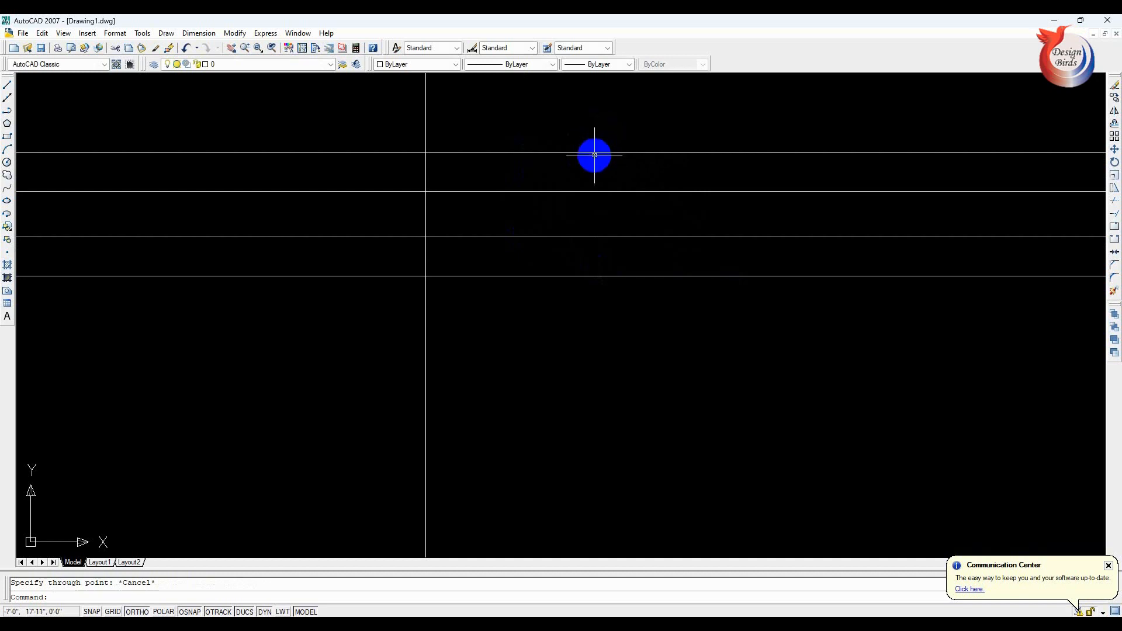
# - Delete all the construction lines in the drawing
pyautogui.click(614, 105)
pyautogui.click(294, 346)
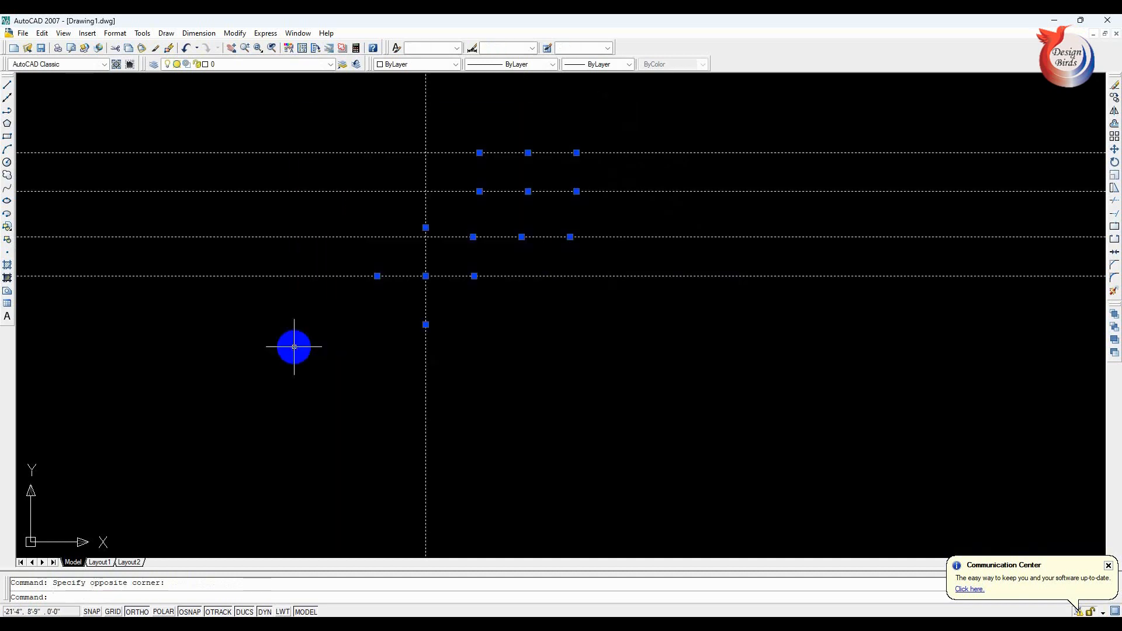
pyautogui.press('Delete')
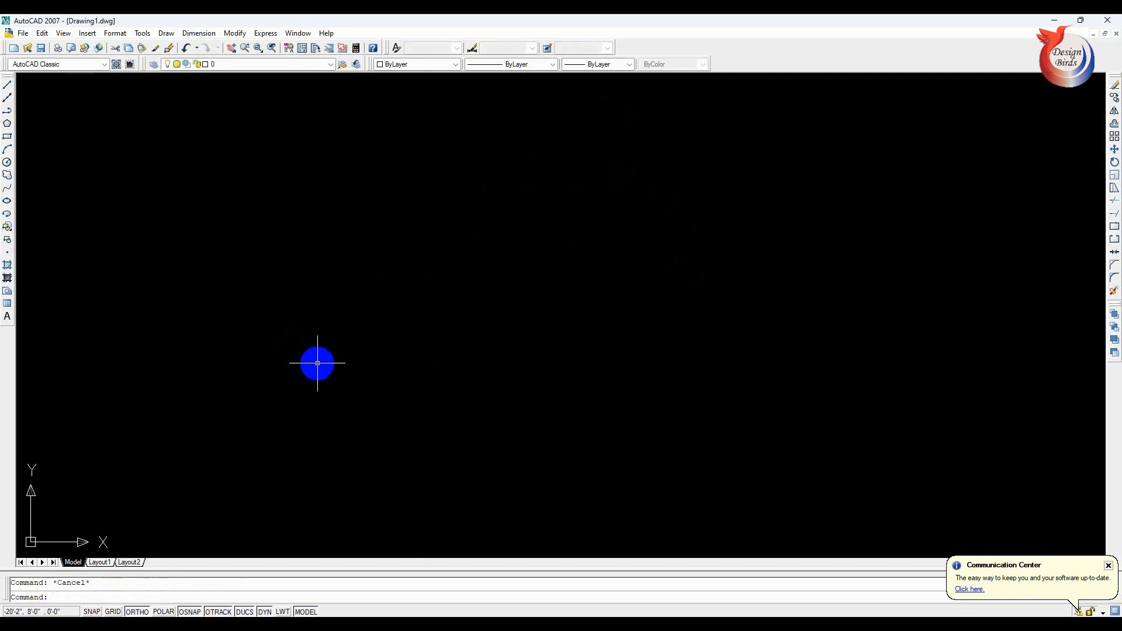
# - Draw eight vertical construction lines spread across the drawing area, using the XLINE vertical option
pyautogui.write('xl')
pyautogui.press('Return')
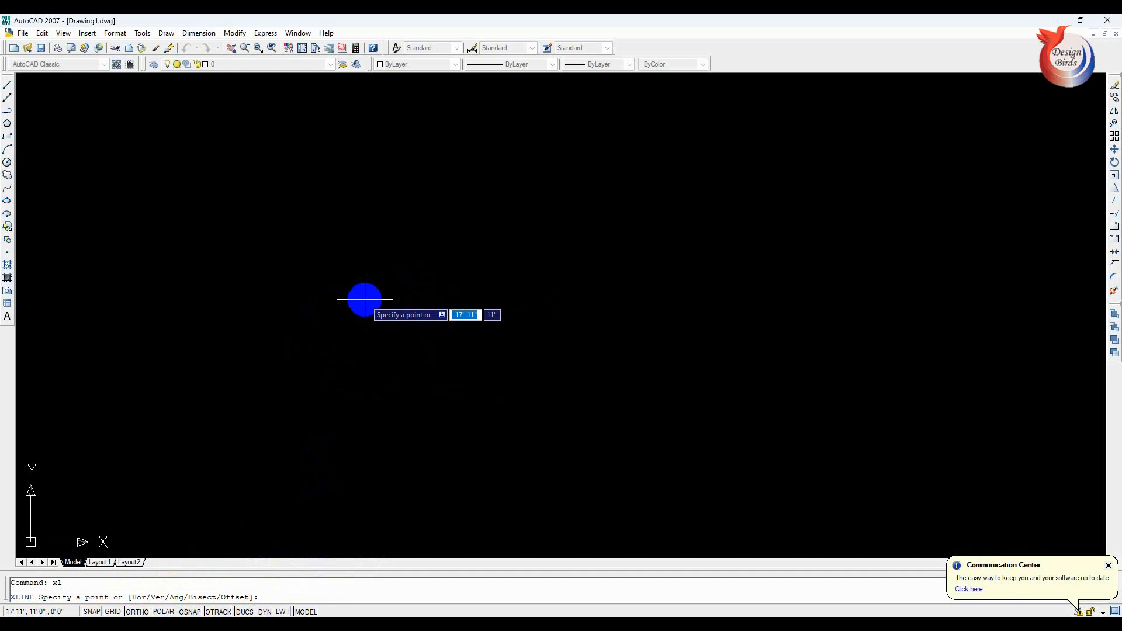
pyautogui.write('v')
pyautogui.press('Return')
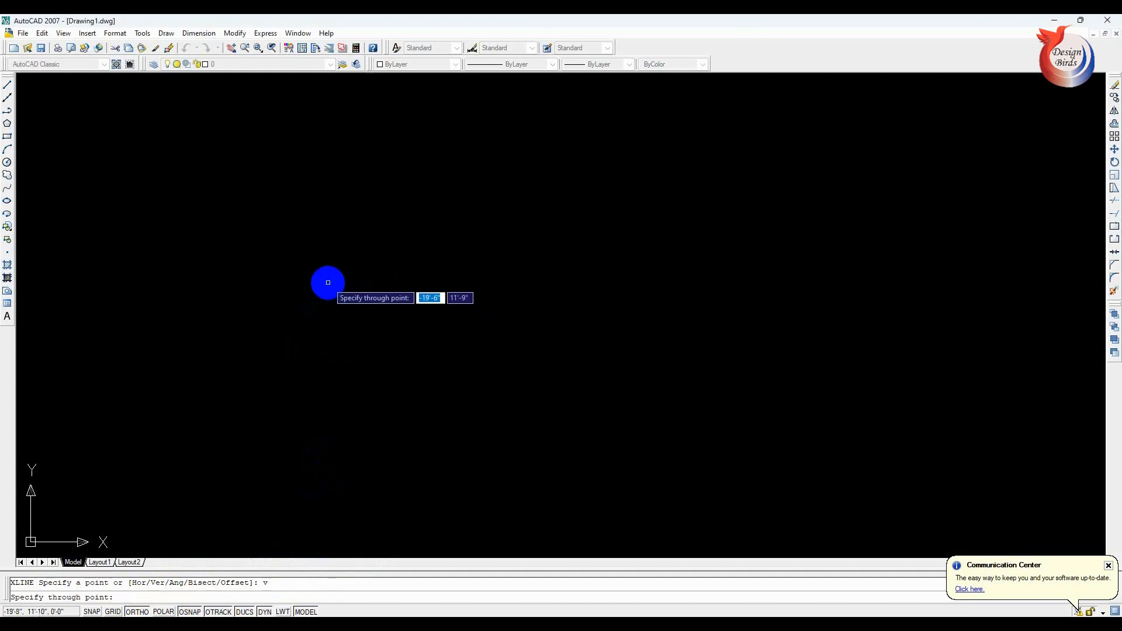
pyautogui.click(298, 270)
pyautogui.click(384, 271)
pyautogui.click(503, 261)
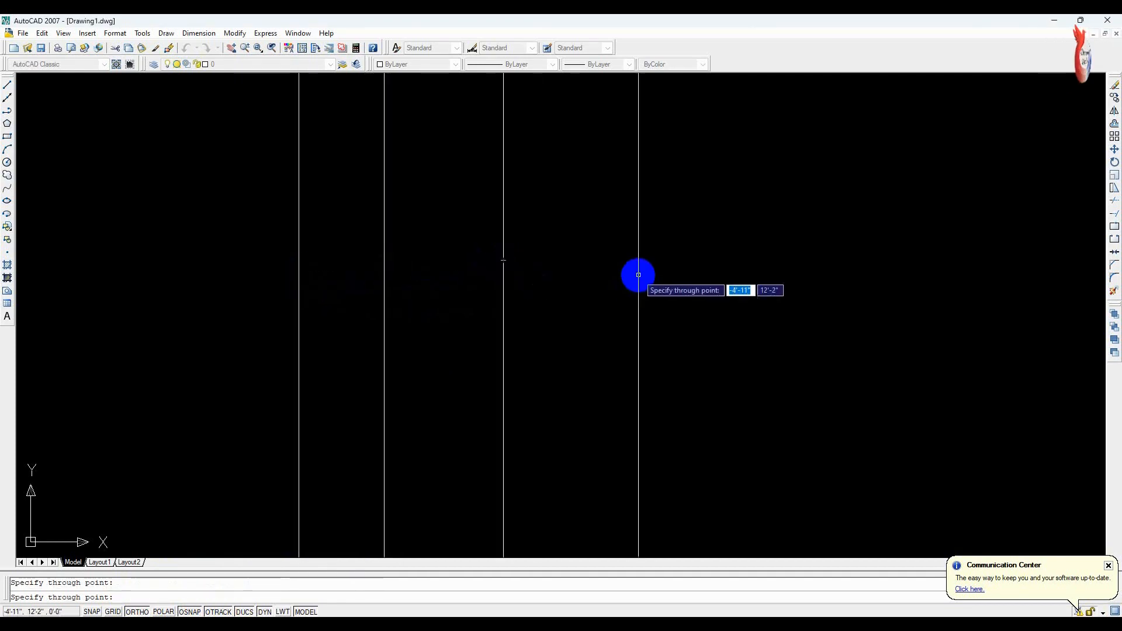
pyautogui.click(638, 268)
pyautogui.click(772, 275)
pyautogui.click(890, 277)
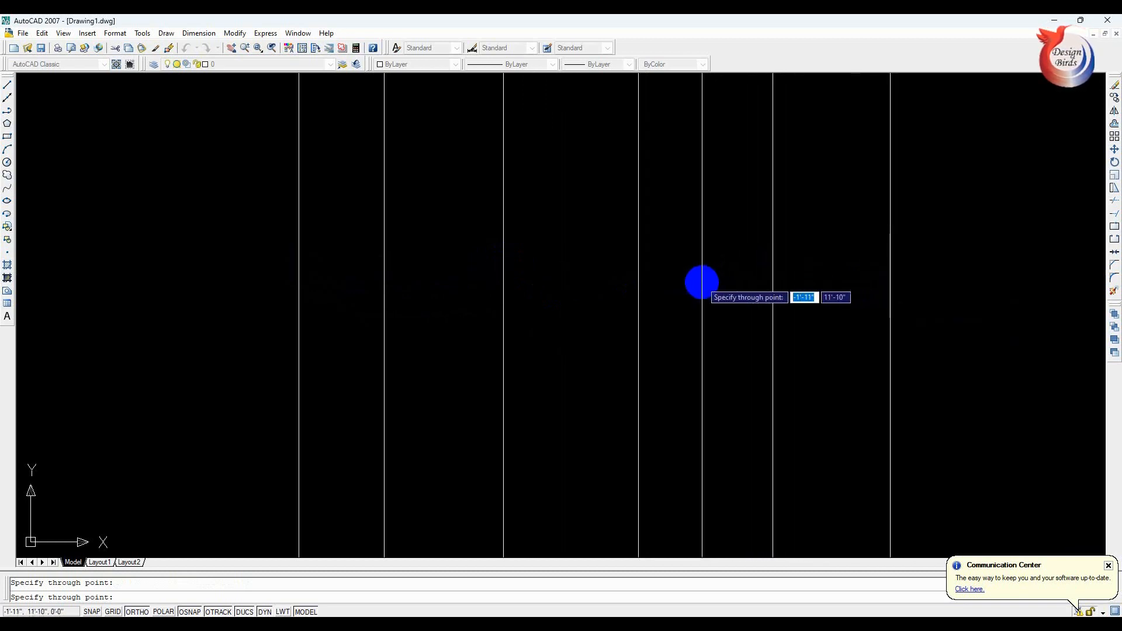
pyautogui.click(701, 282)
pyautogui.click(573, 292)
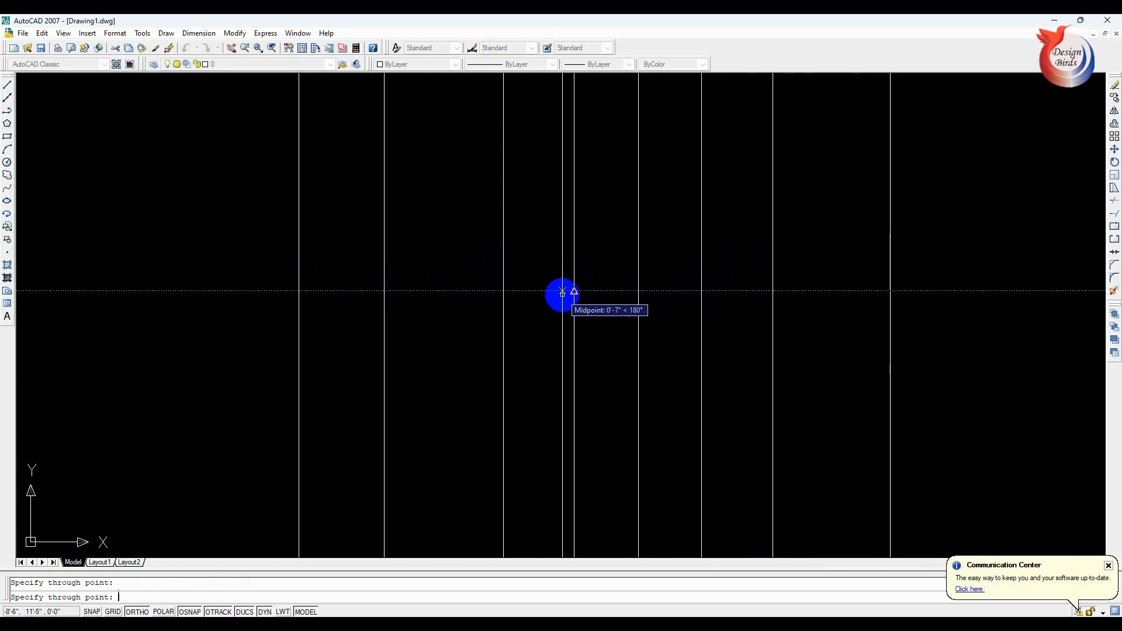
pyautogui.press('Return')
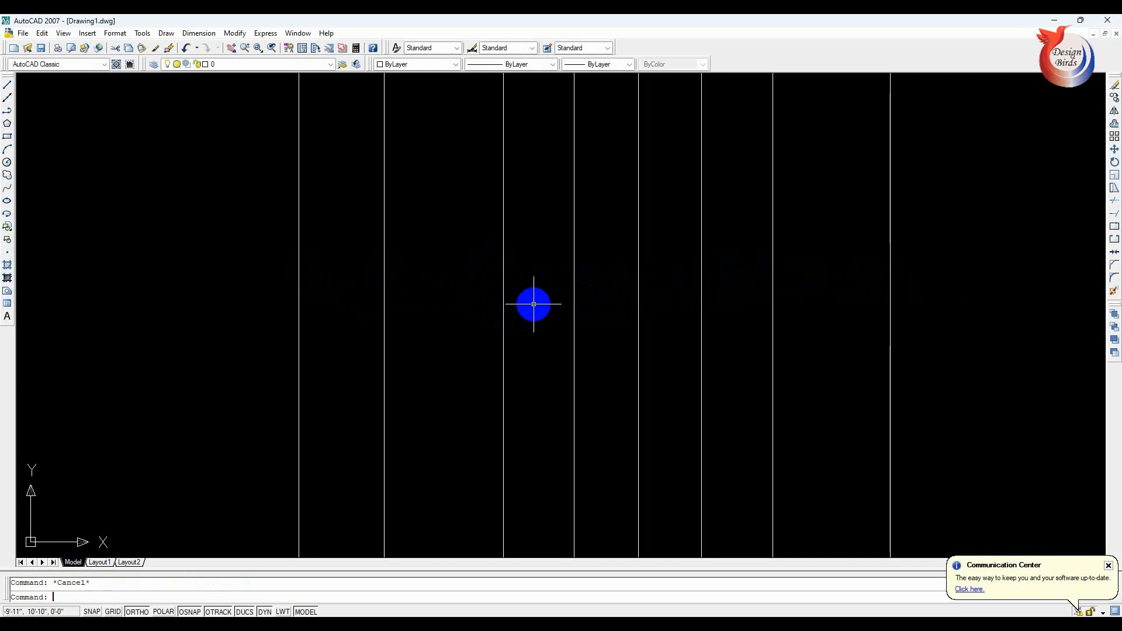
# - Draw four parallel construction lines at an angle of 40 degrees across the vertical ones, using the XLINE angle option
pyautogui.write('xl')
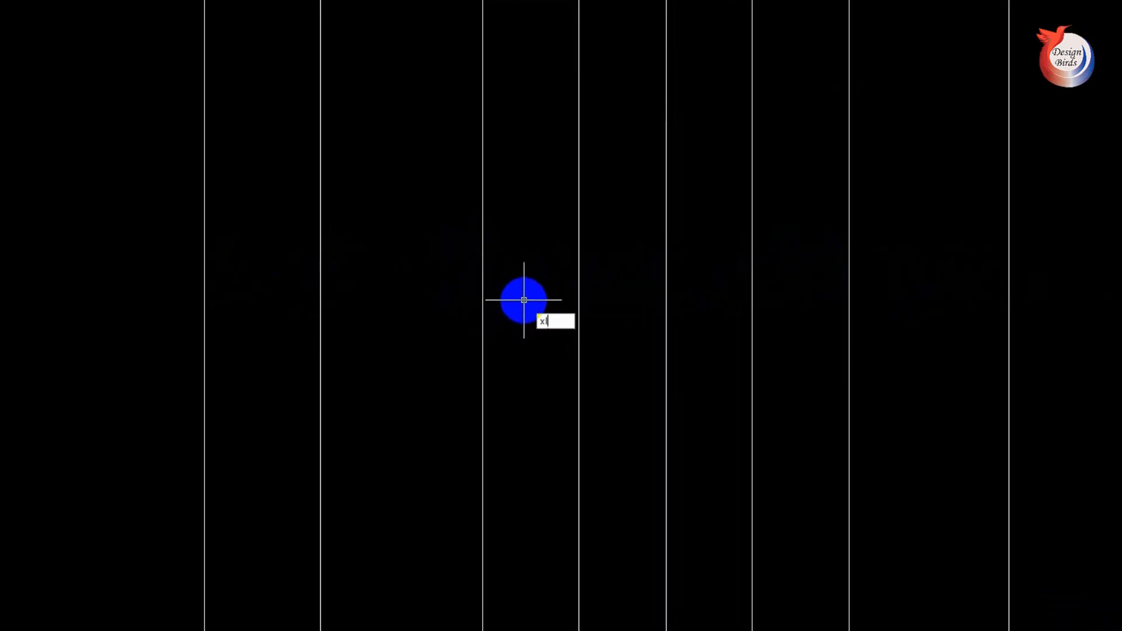
pyautogui.press('Return')
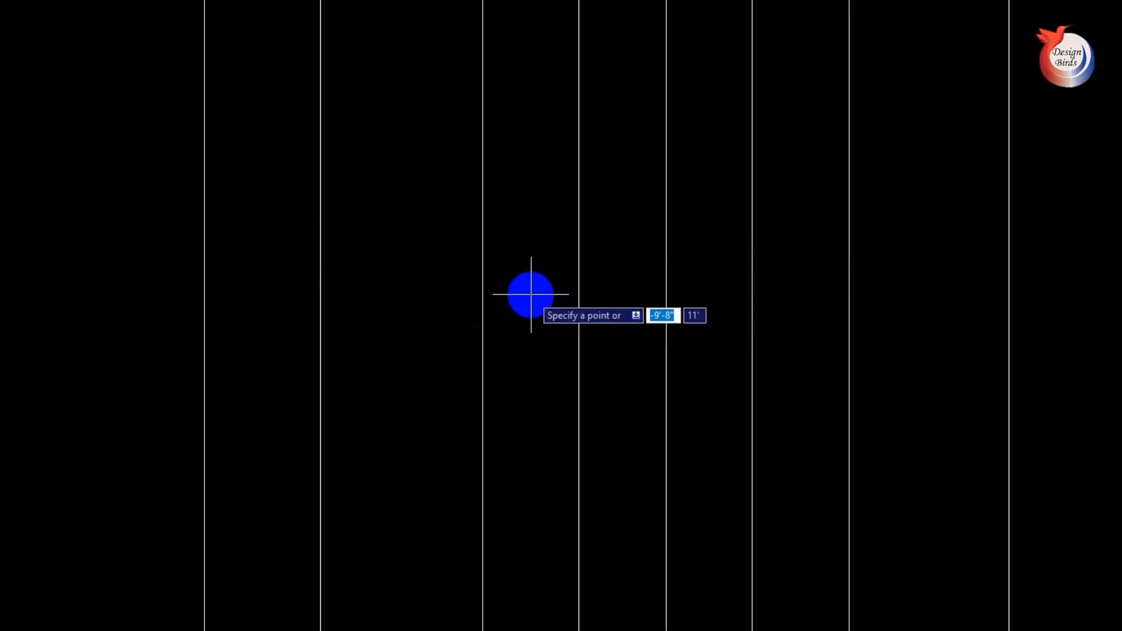
pyautogui.write('a')
pyautogui.press('Return')
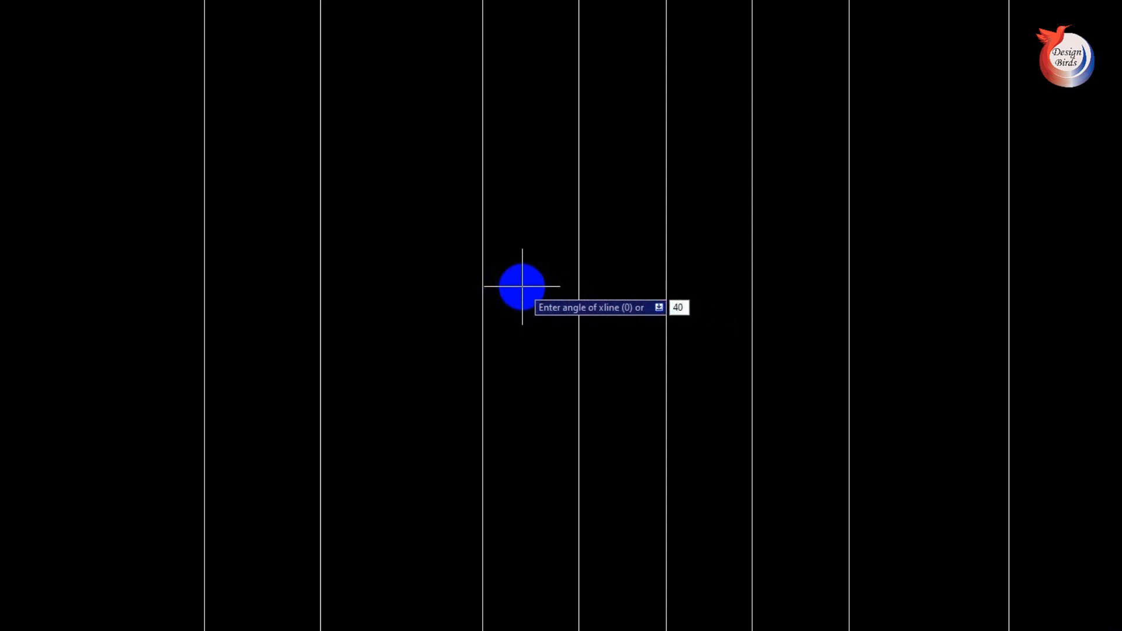
pyautogui.press('Return')
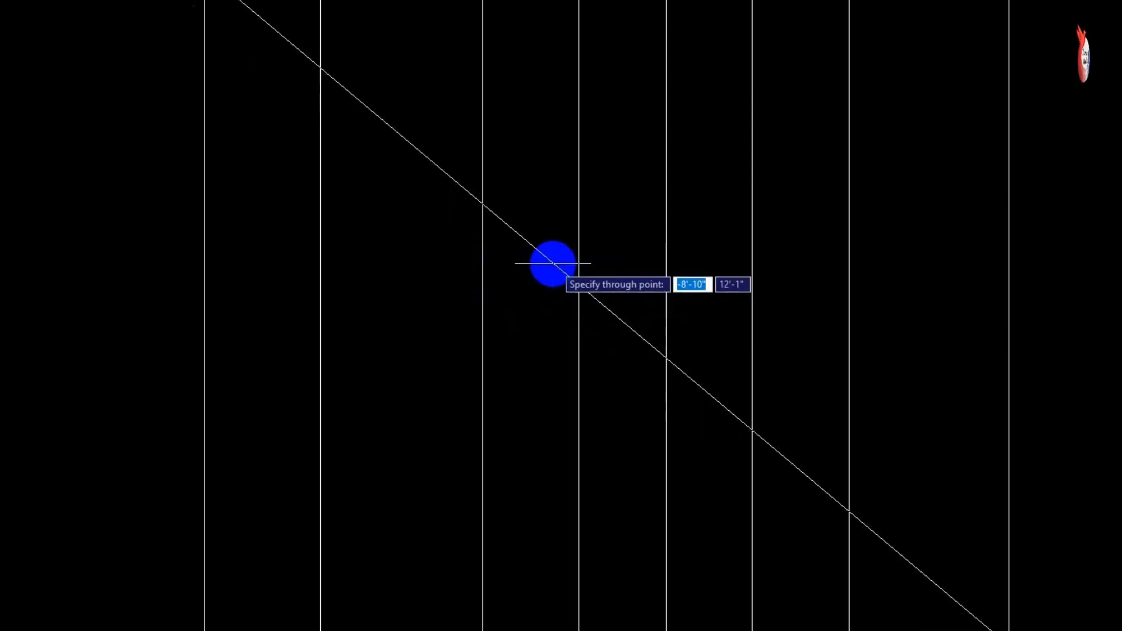
pyautogui.click(562, 225)
pyautogui.click(509, 293)
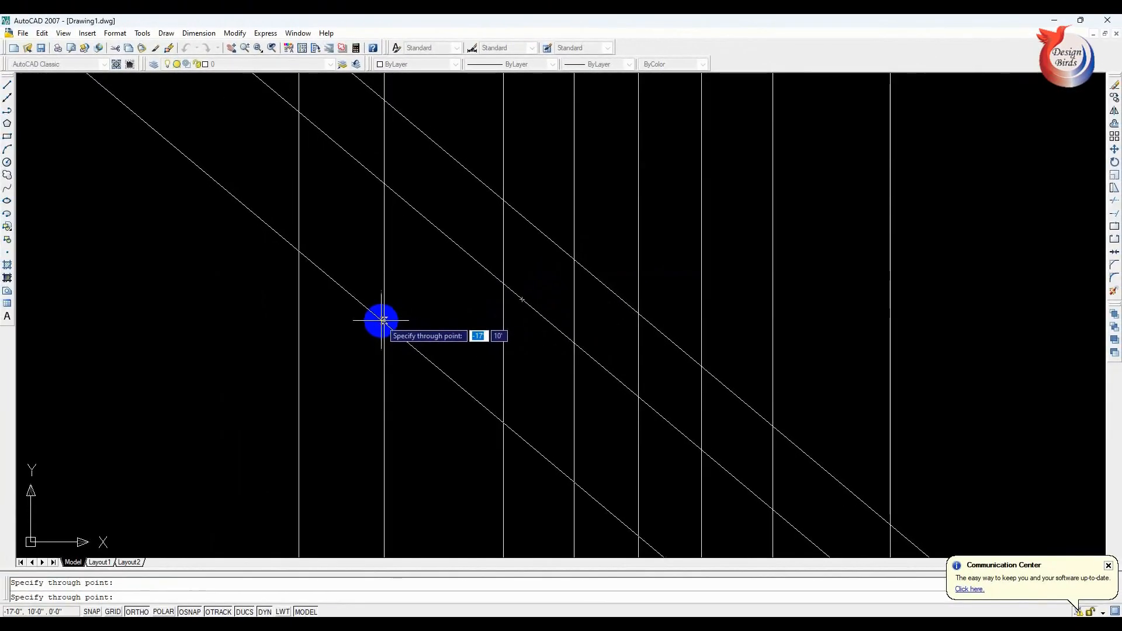
pyautogui.click(320, 322)
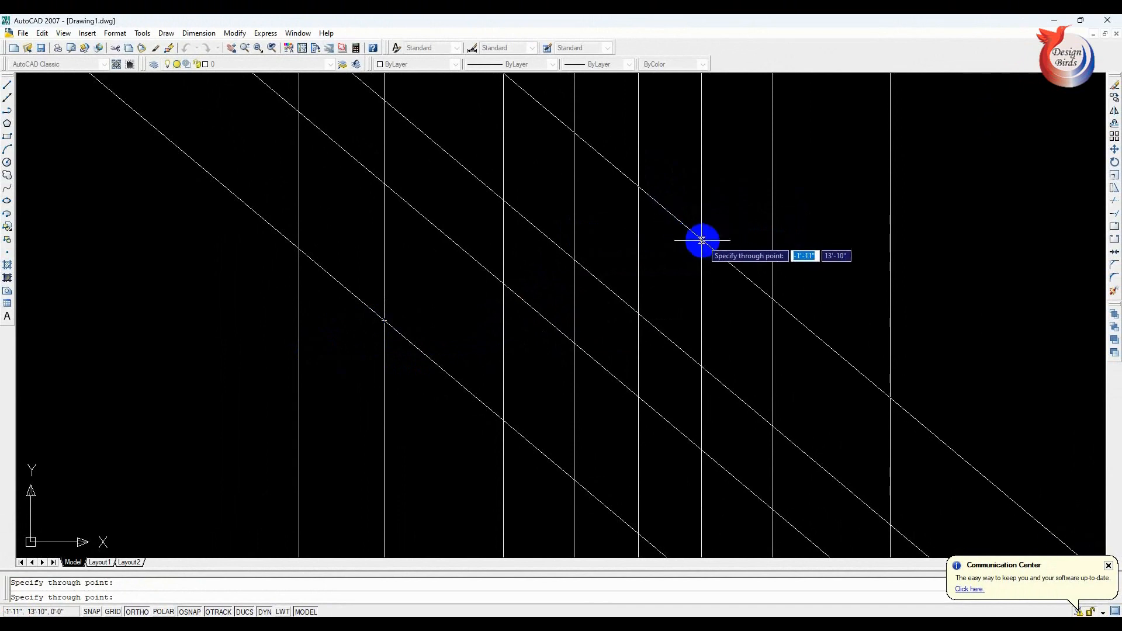
pyautogui.click(684, 246)
pyautogui.press('Return')
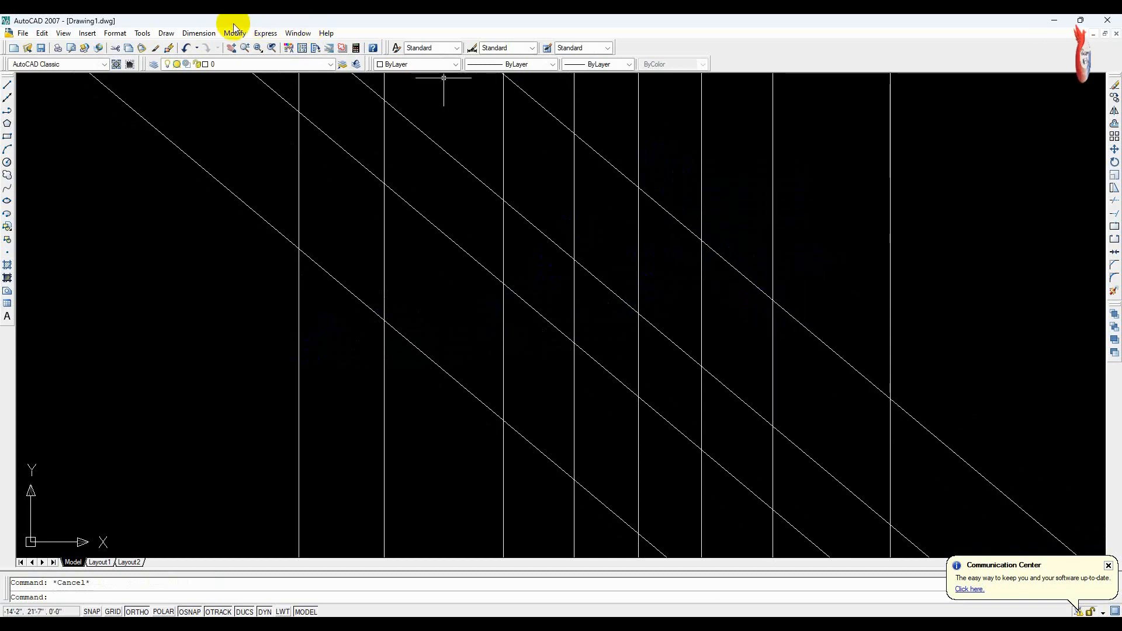
# - Try to add an angular dimension between the rightmost inclined construction line and the vertical line crossing it
pyautogui.click(199, 33)
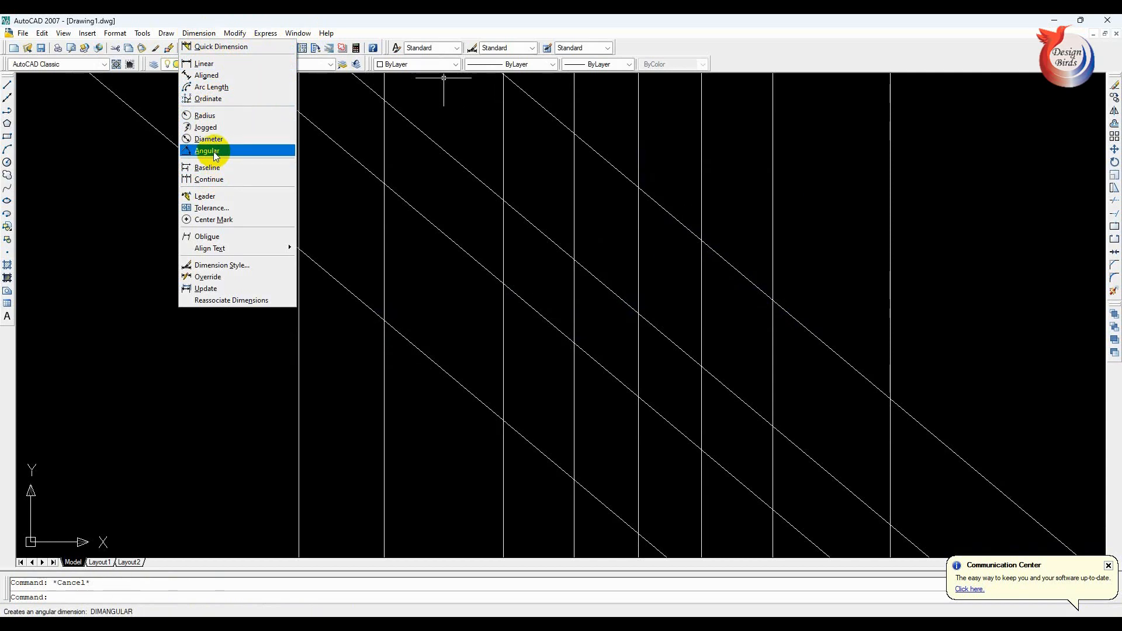
pyautogui.click(215, 151)
pyautogui.click(783, 307)
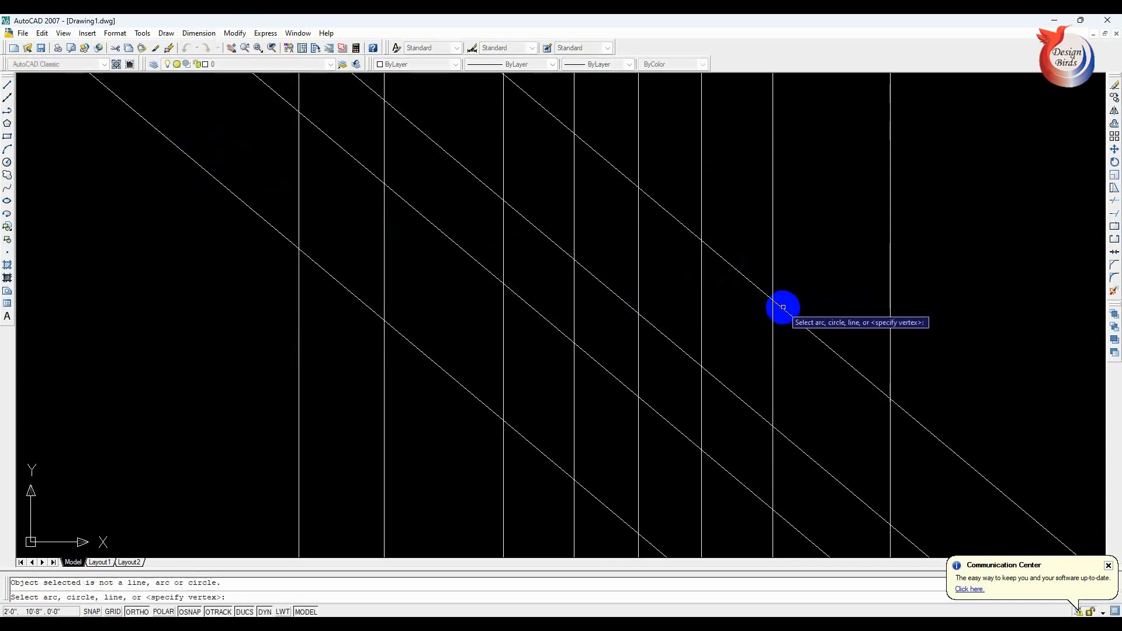
pyautogui.click(771, 321)
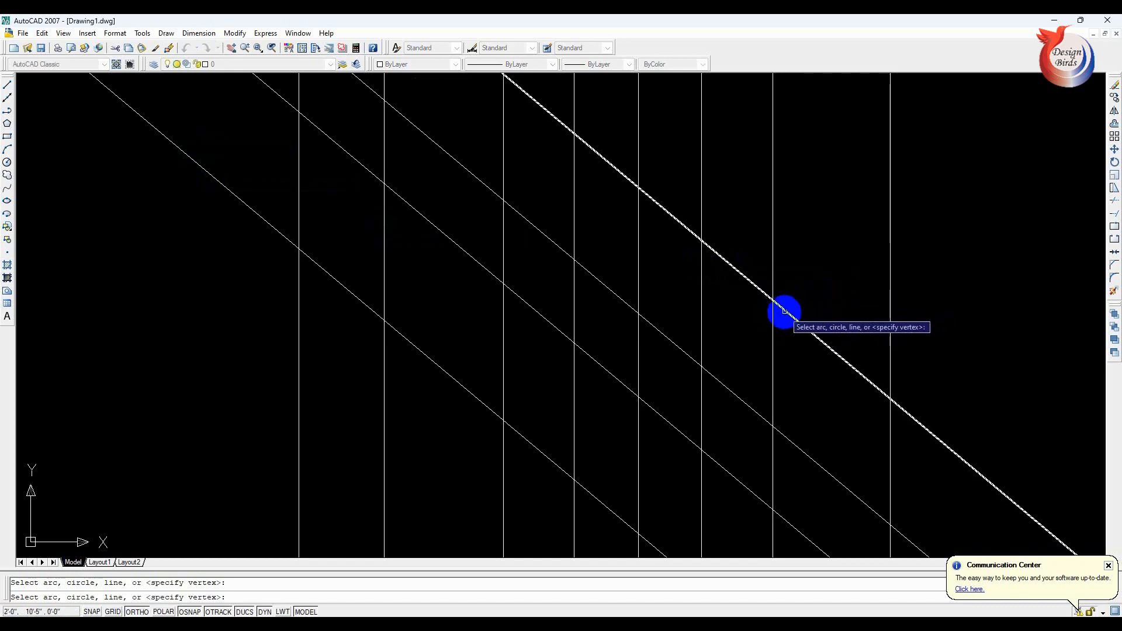
pyautogui.press('Escape')
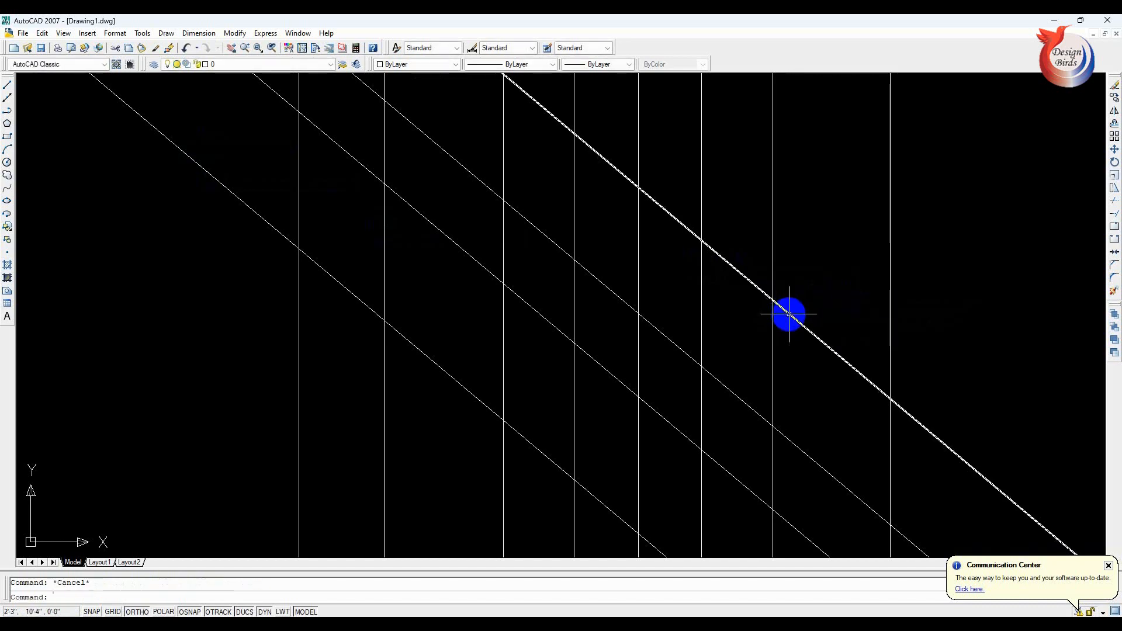
# - Draw a horizontal line rightward from where the rightmost inclined construction line crosses the second vertical line from the right
pyautogui.write('l')
pyautogui.press('Return')
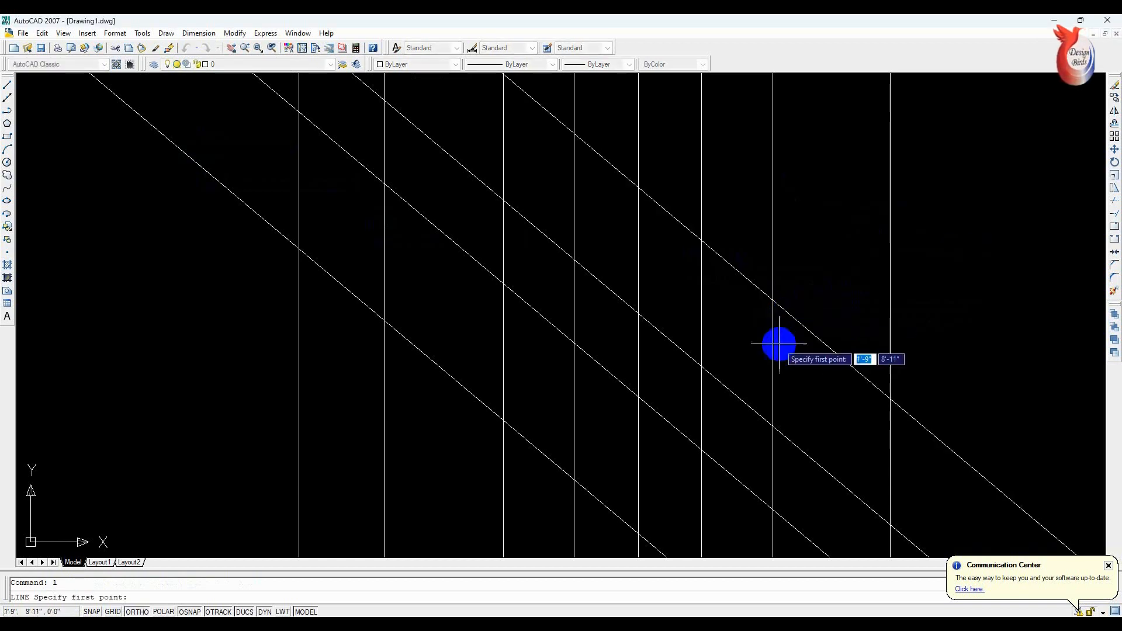
pyautogui.click(773, 299)
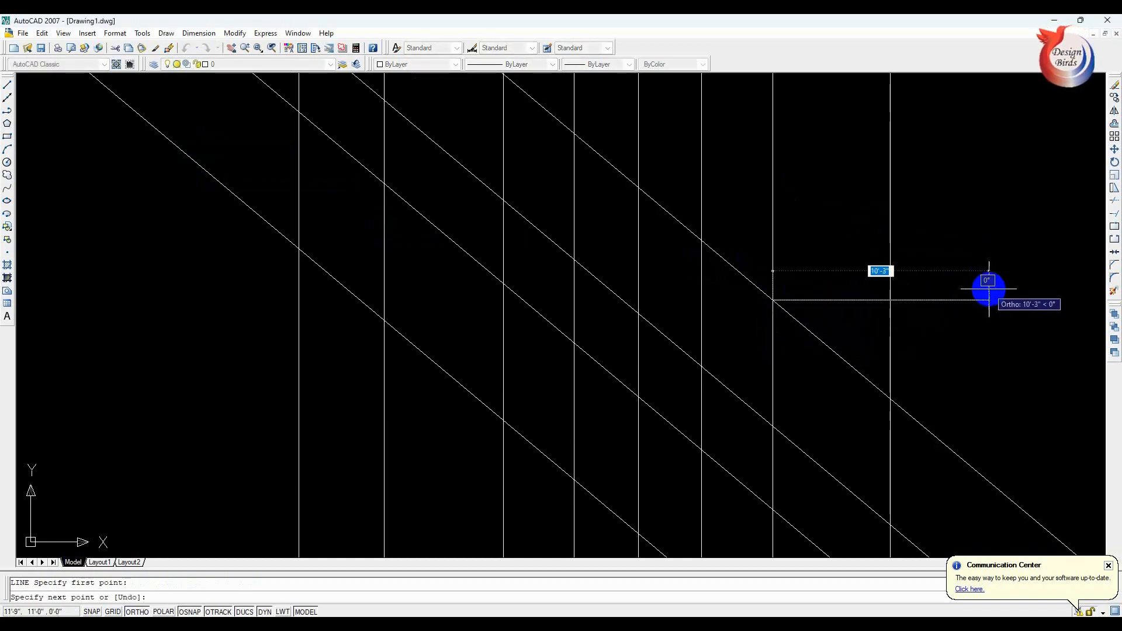
pyautogui.click(1074, 300)
pyautogui.press('Return')
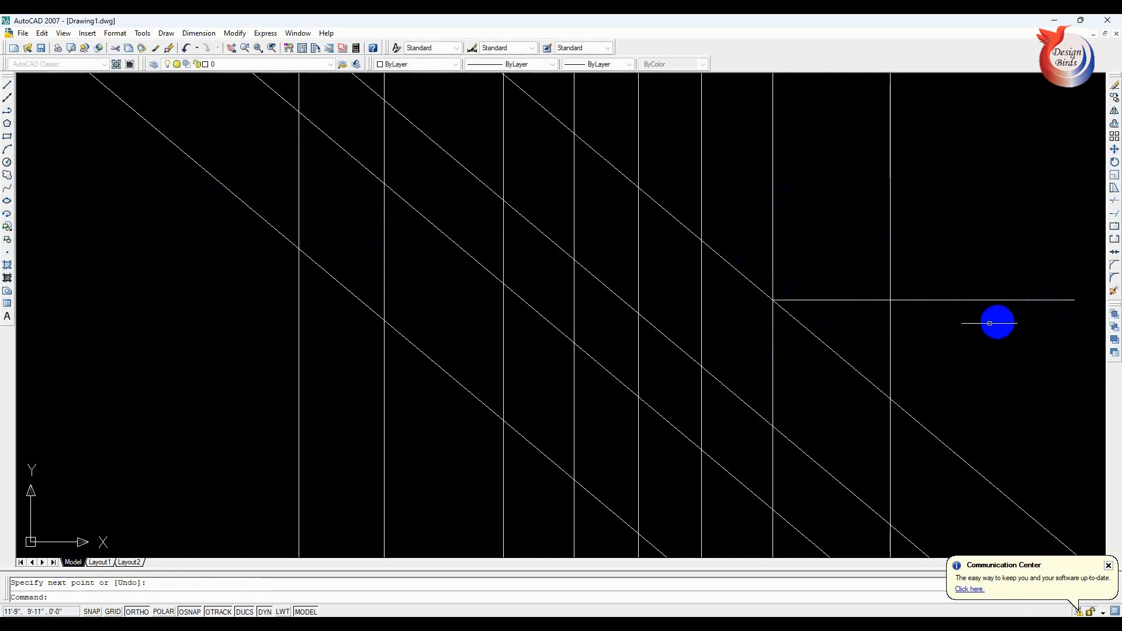
# - Draw a line over the rightmost inclined construction line, from the horizontal line's start to its crossing with the rightmost vertical line
pyautogui.press('Return')
pyautogui.click(772, 300)
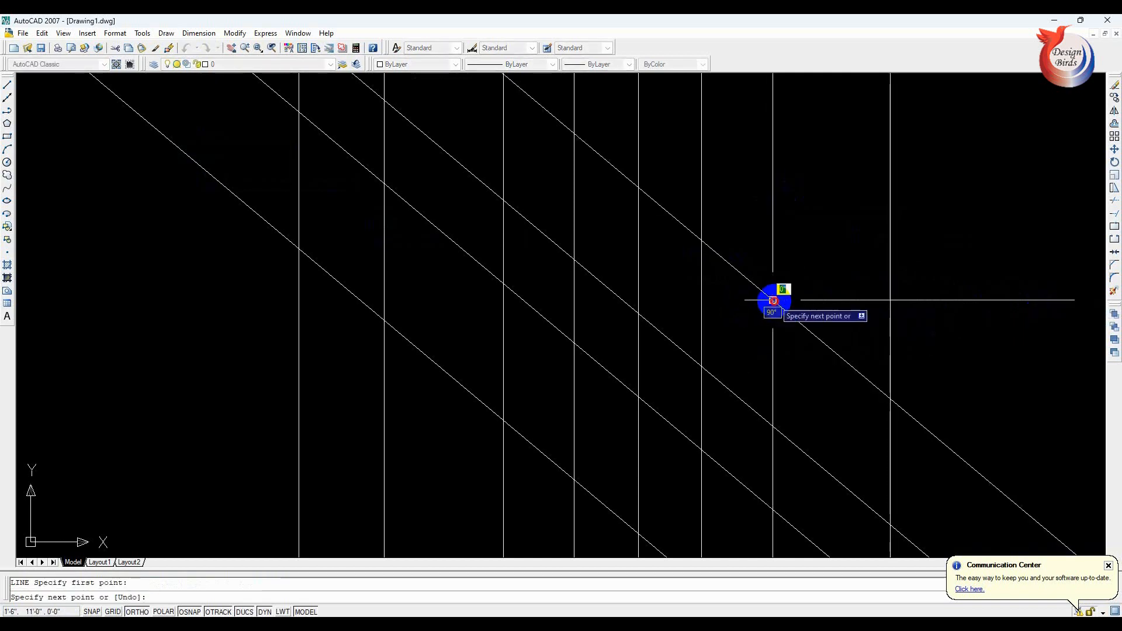
pyautogui.click(890, 399)
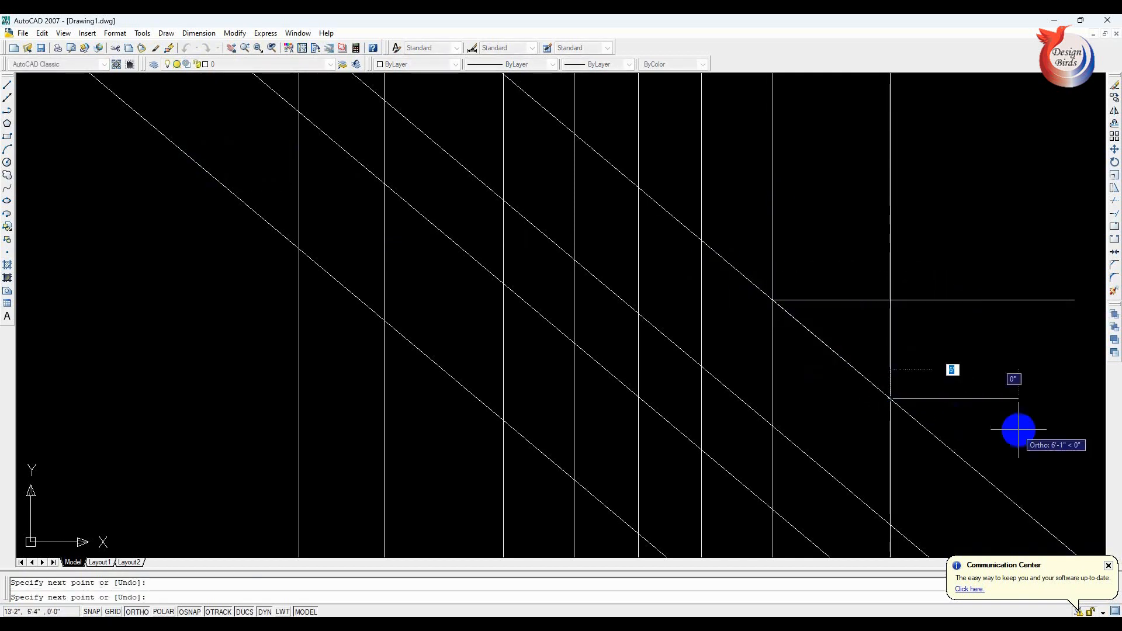
pyautogui.press('Return')
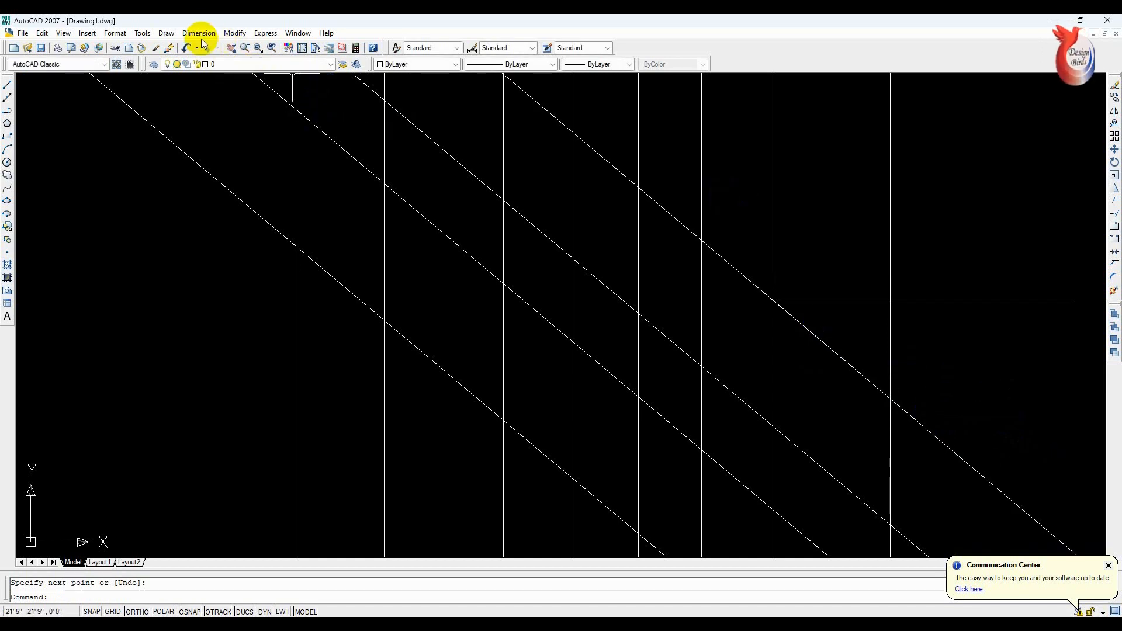
# - Add an angular dimension between the horizontal line and the inclined line, and inspect its text up close
pyautogui.click(200, 34)
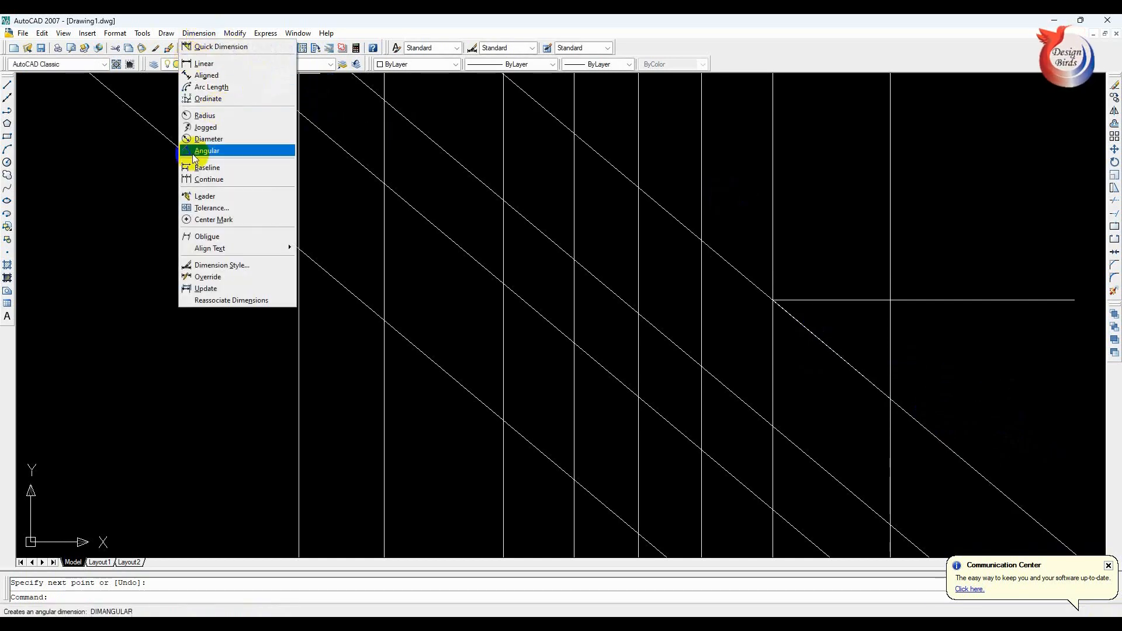
pyautogui.click(220, 151)
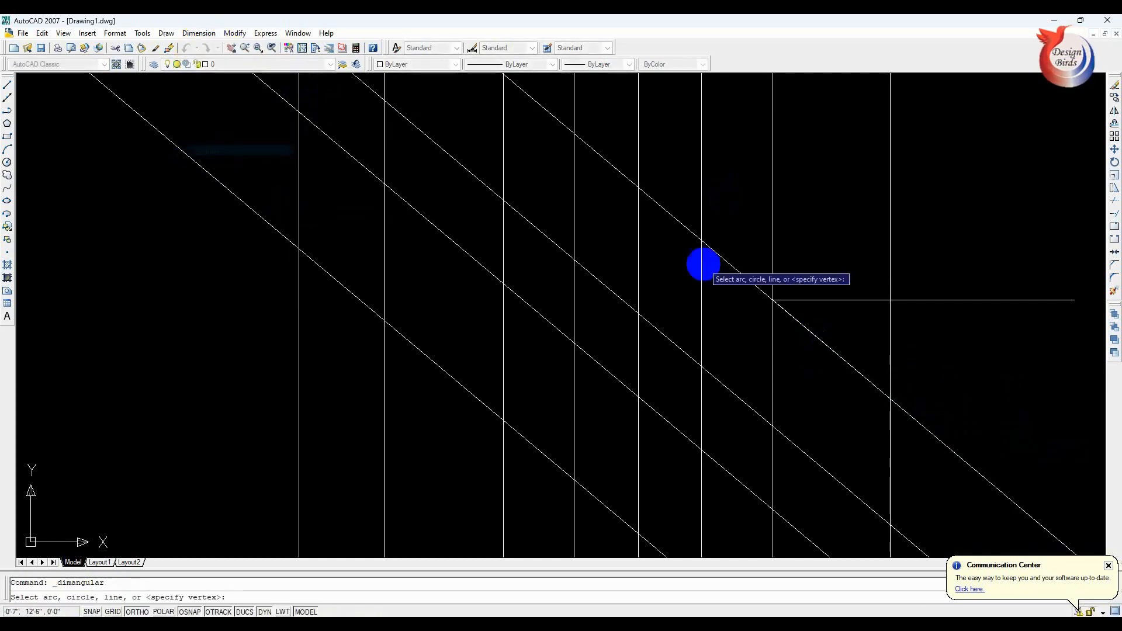
pyautogui.click(838, 302)
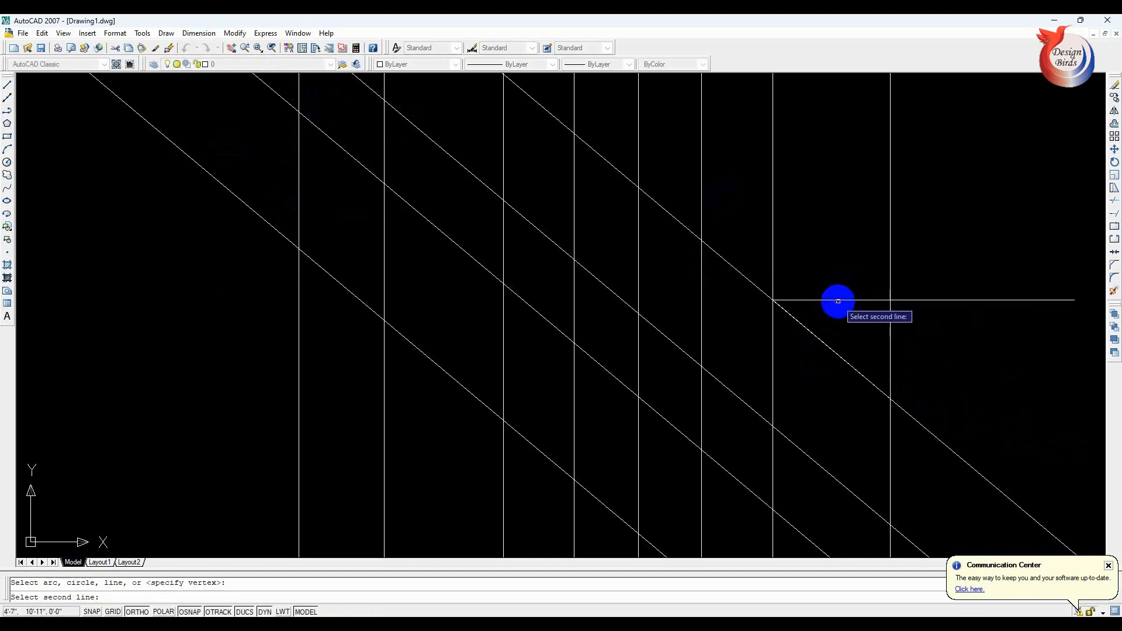
pyautogui.click(830, 345)
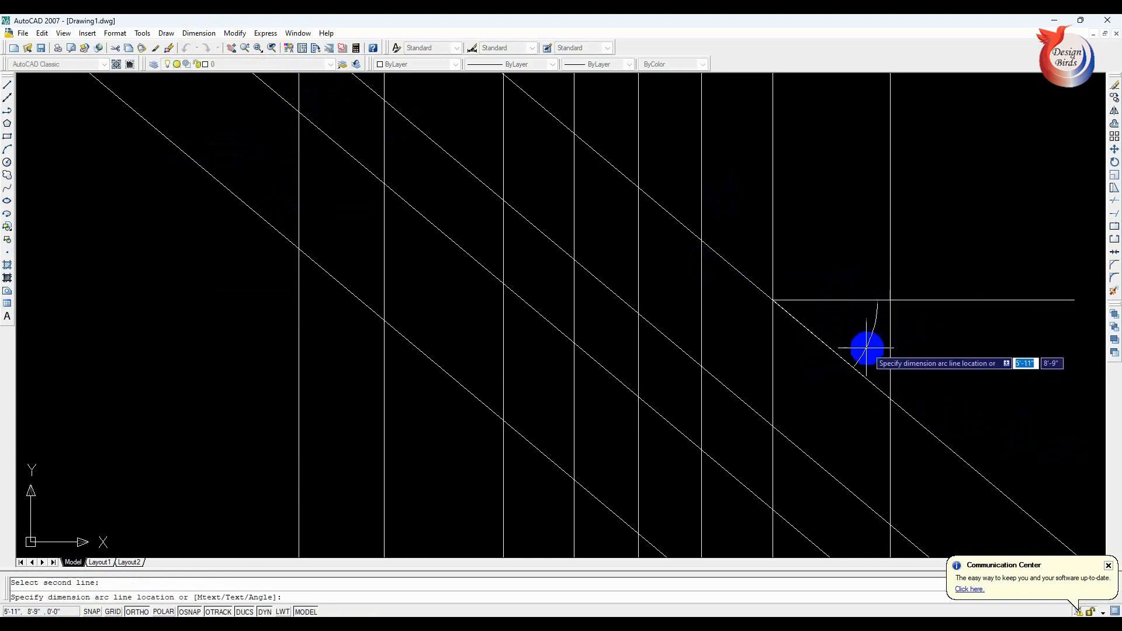
pyautogui.click(932, 355)
pyautogui.scroll(8, 956, 361)
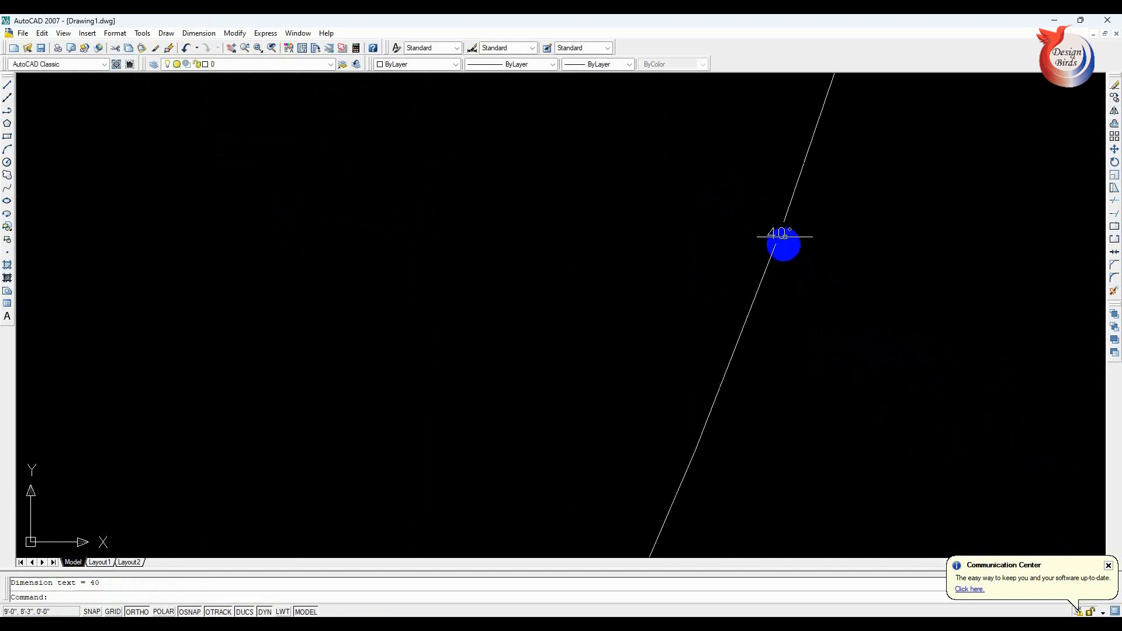
pyautogui.scroll(2, 783, 235)
pyautogui.scroll(3, 767, 264)
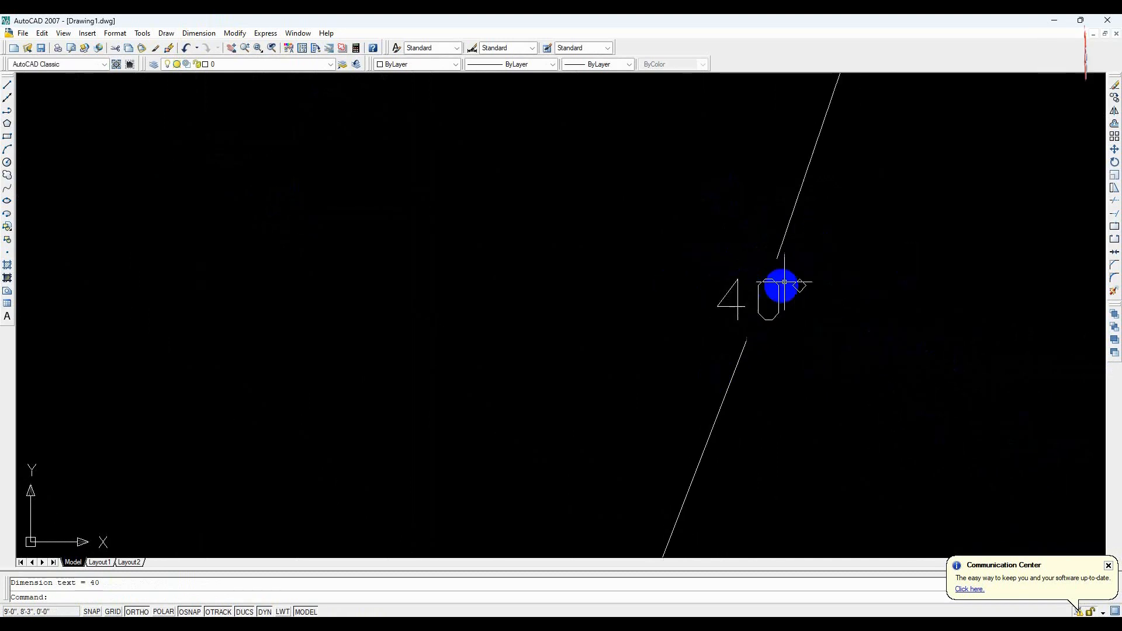
pyautogui.scroll(-6, 783, 258)
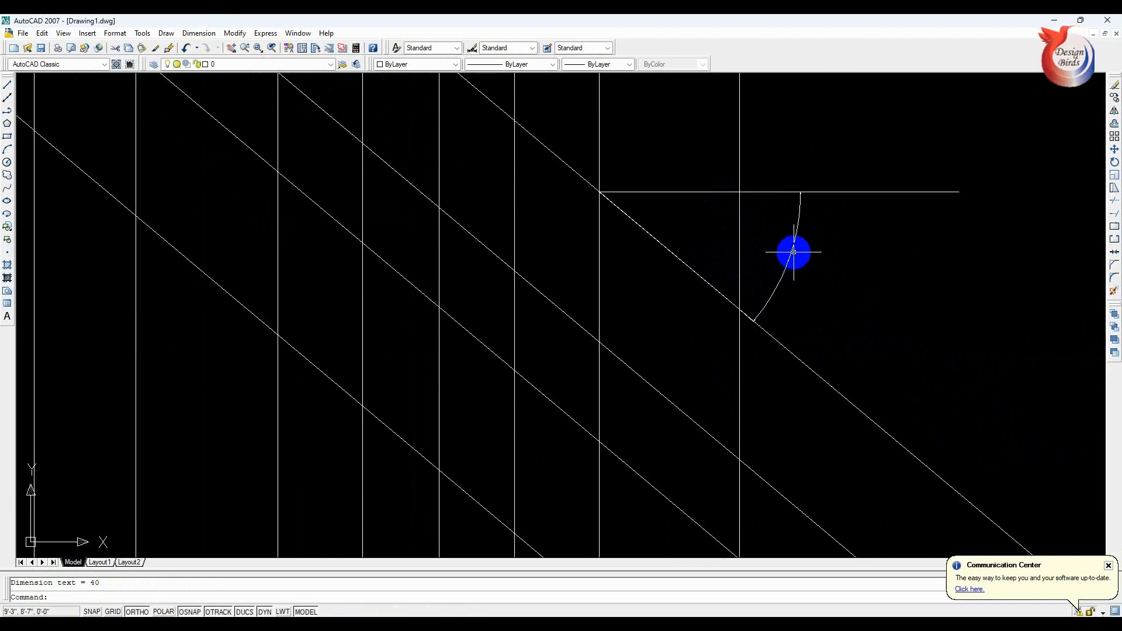
# - Delete the angular dimension and the surplus construction lines, keeping the rightmost vertical one and the two drawn lines
pyautogui.press('Escape')
pyautogui.click(833, 242)
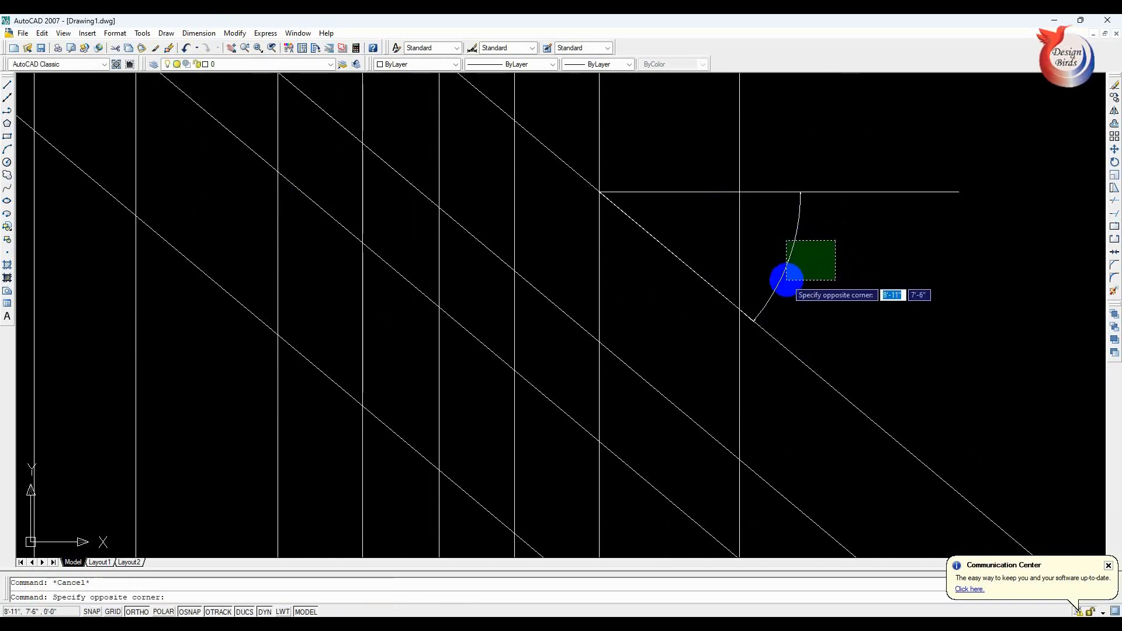
pyautogui.click(760, 280)
pyautogui.press('Delete')
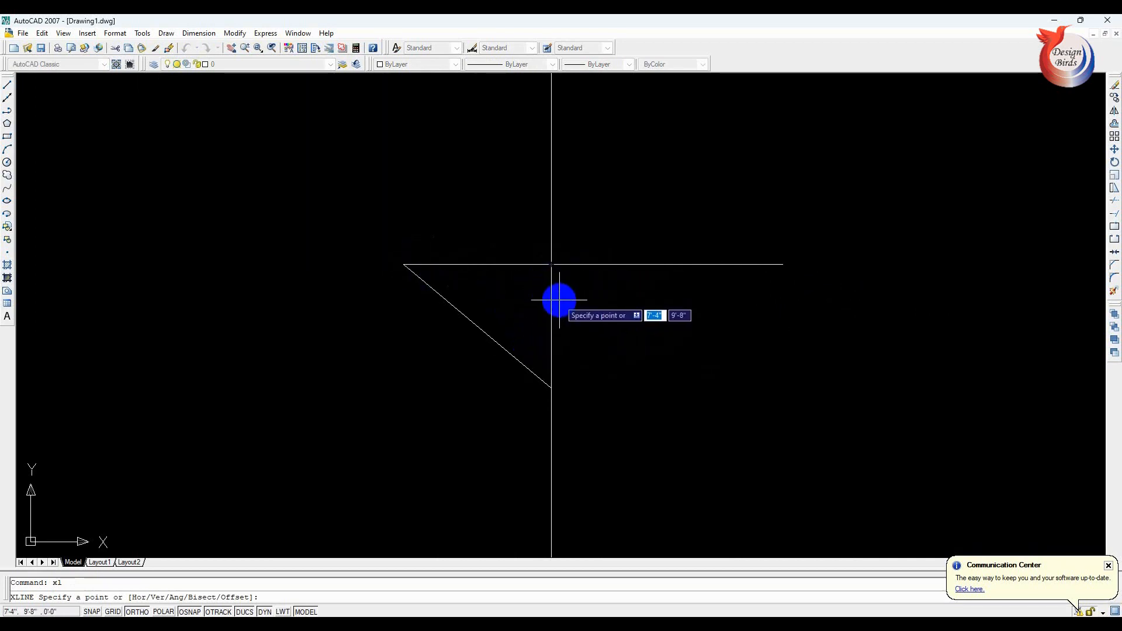
pyautogui.press('Escape')
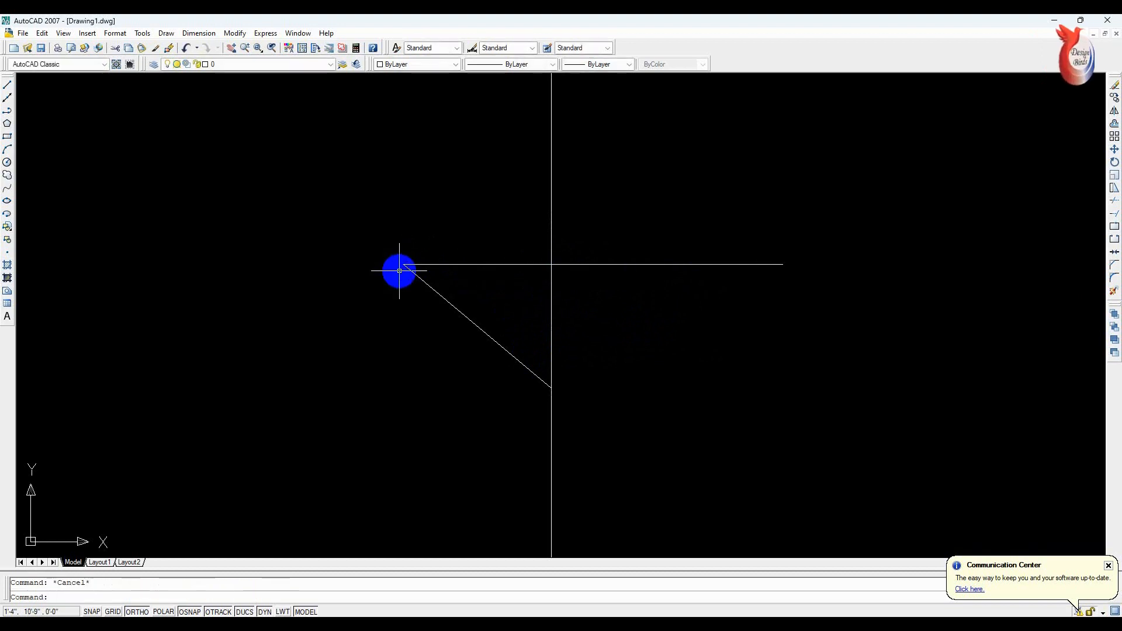
# - Draw a construction line bisecting the angle between the horizontal and inclined lines, using the XLINE bisect option from their shared vertex
pyautogui.write('x')
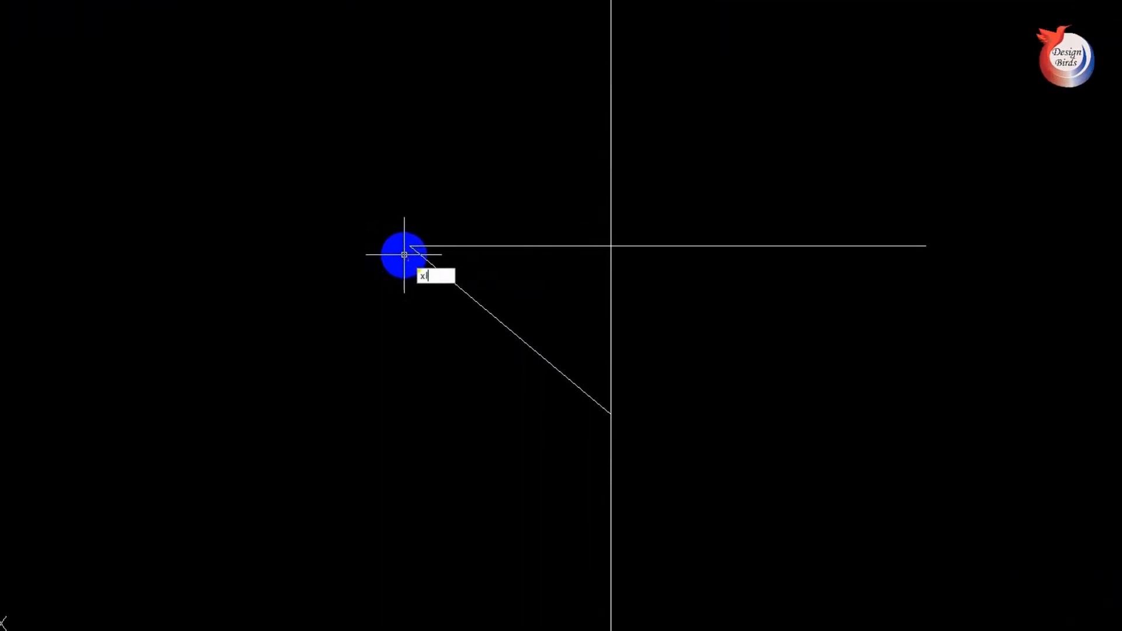
pyautogui.press('Return')
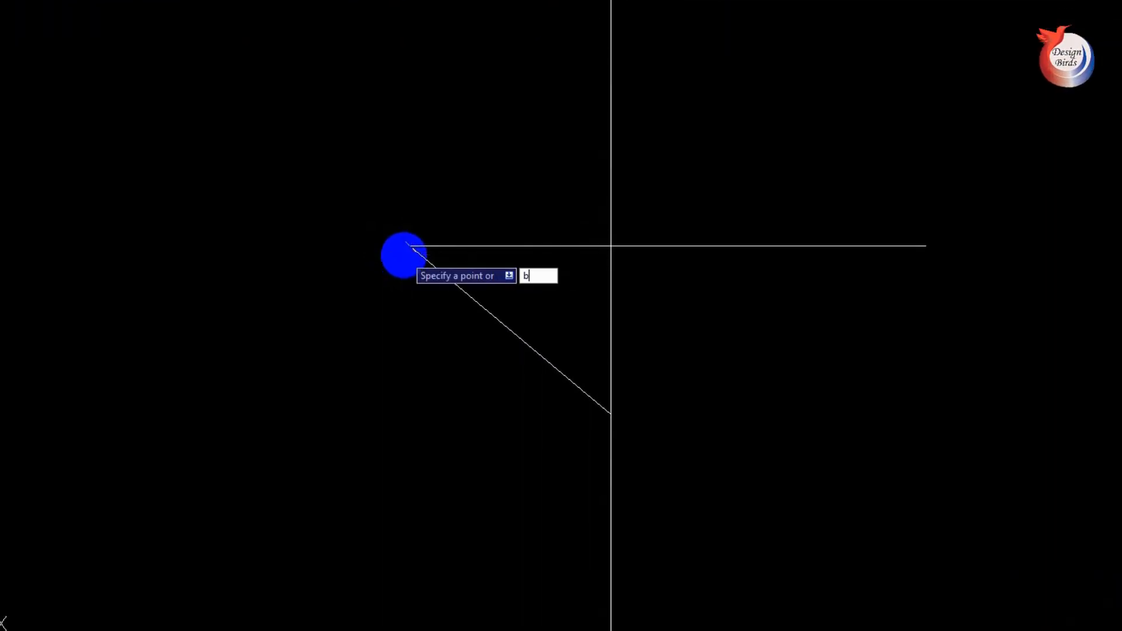
pyautogui.write('b')
pyautogui.press('Return')
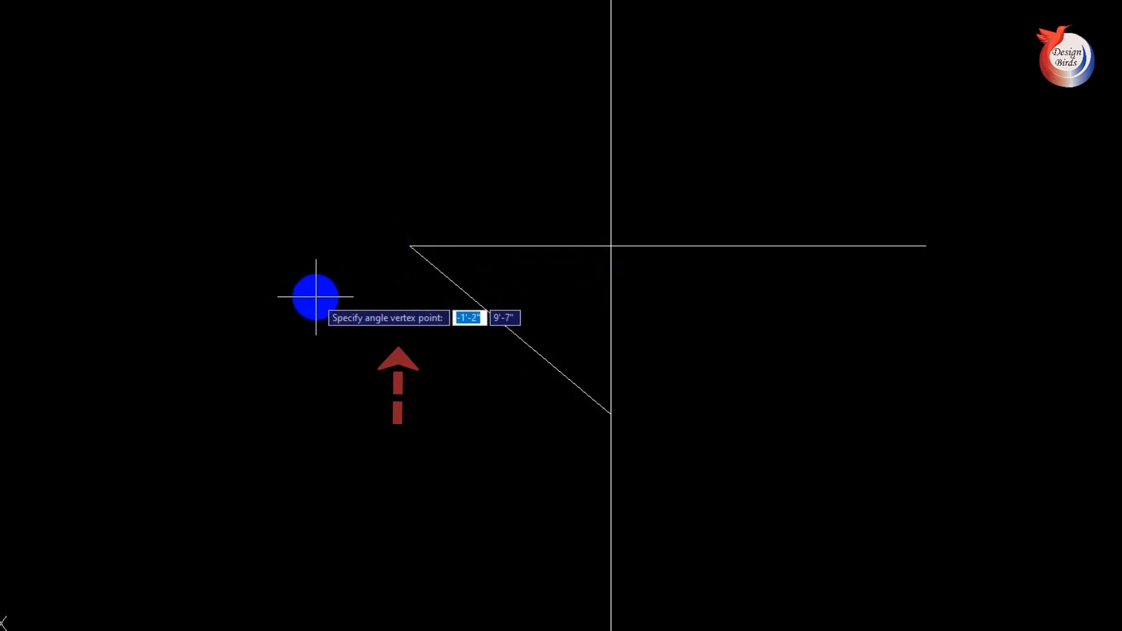
pyautogui.click(410, 244)
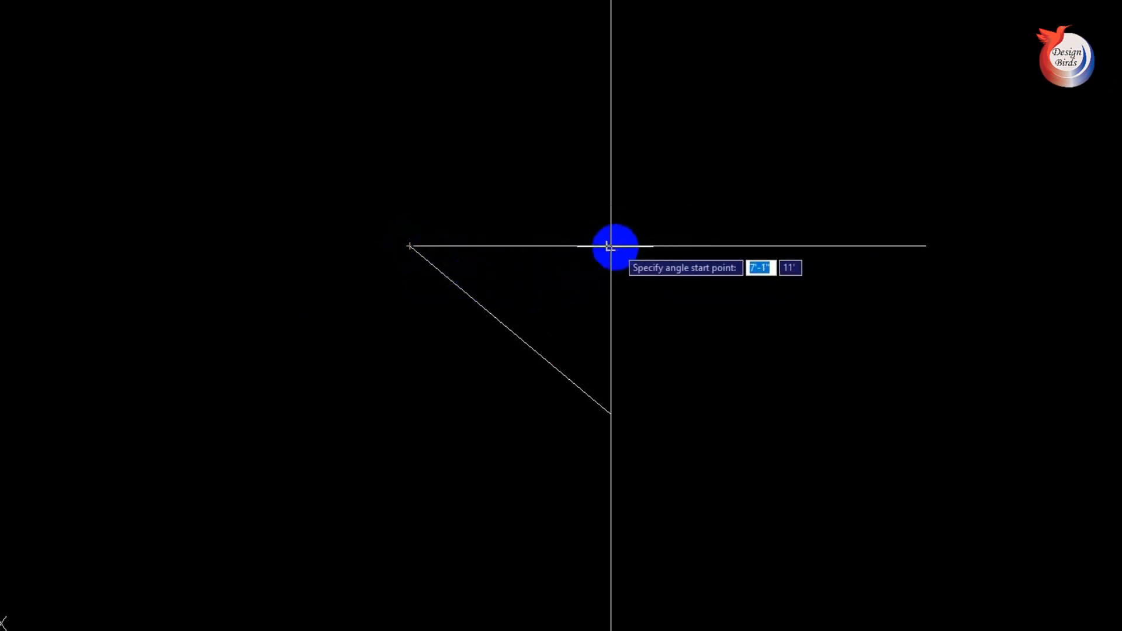
pyautogui.click(611, 246)
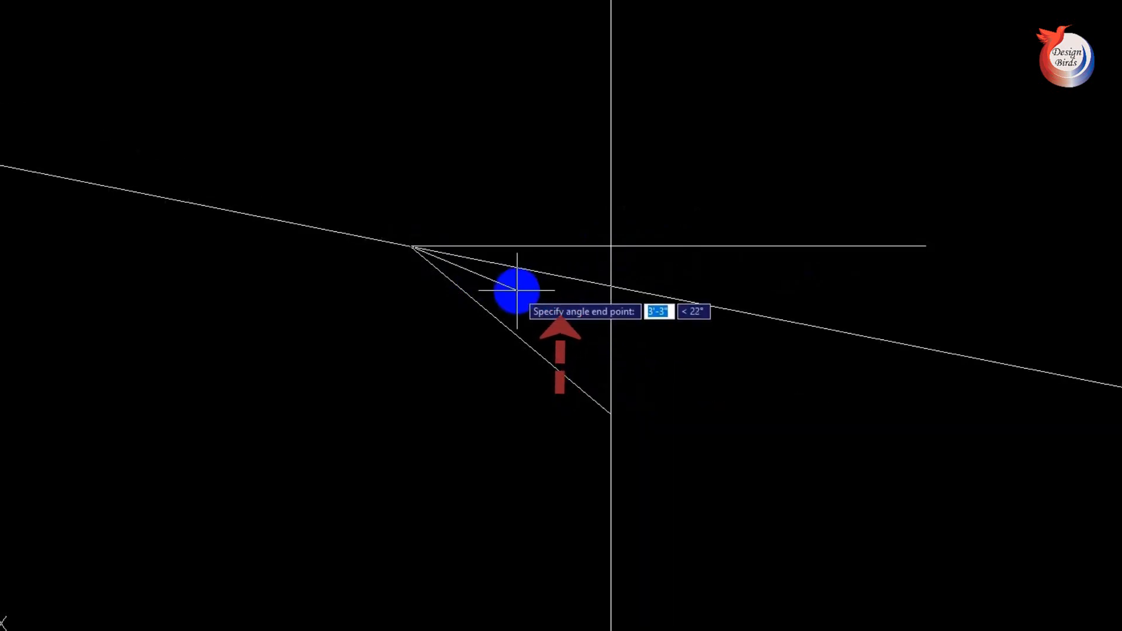
pyautogui.click(610, 415)
pyautogui.press('Escape')
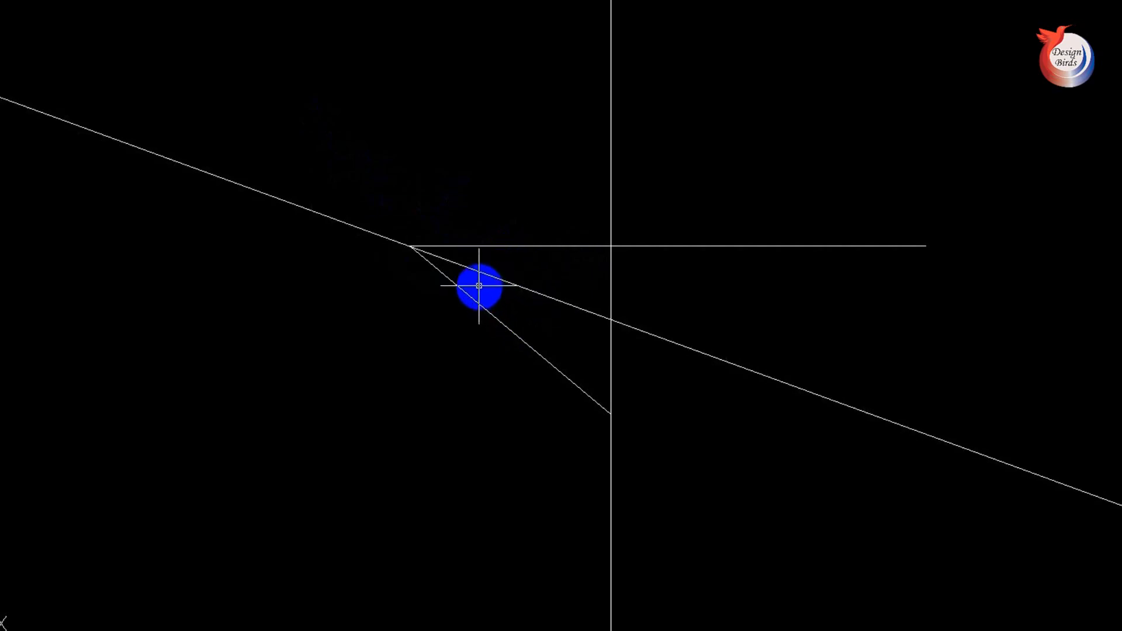
# - Draw a line along the bisector from the angle vertex to its intersection with the vertical construction line
pyautogui.write('l')
pyautogui.press('Return')
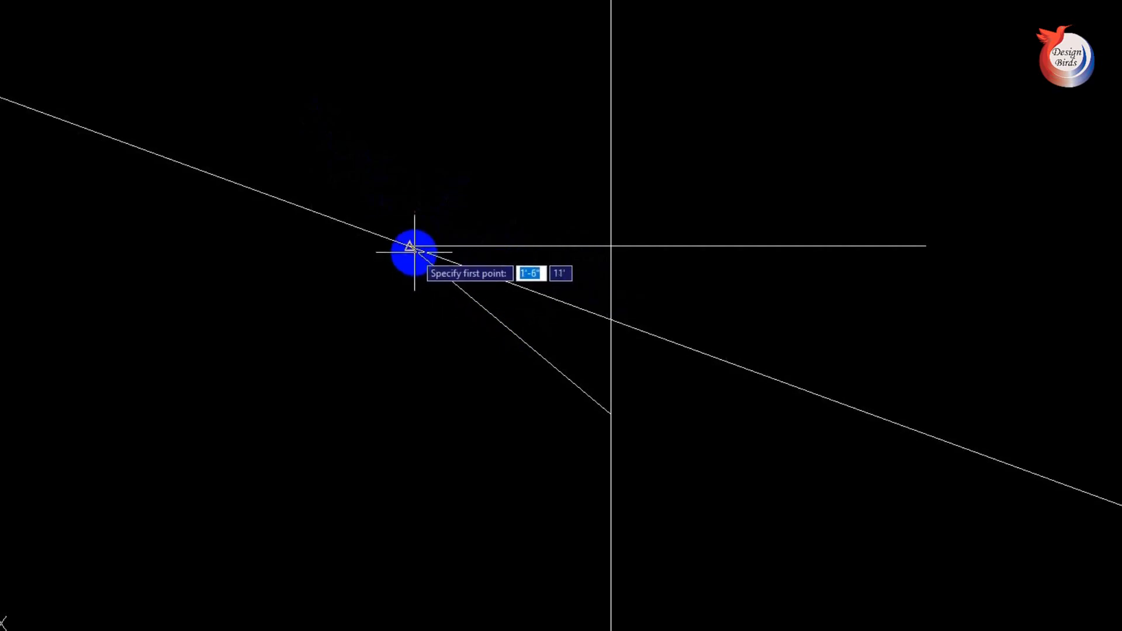
pyautogui.click(410, 241)
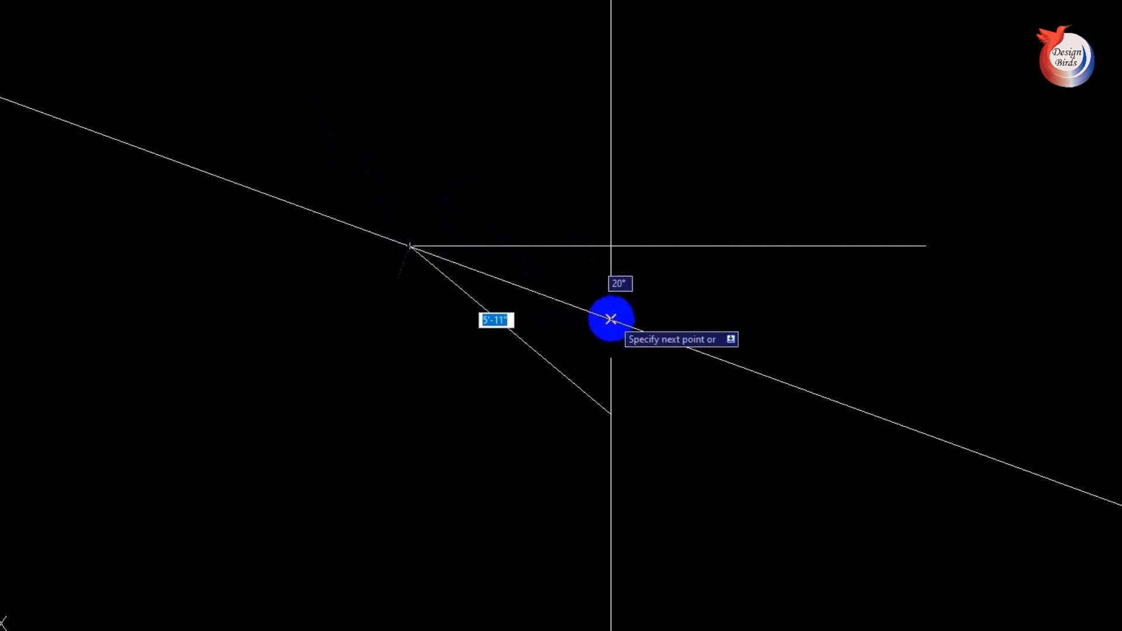
pyautogui.press('Return')
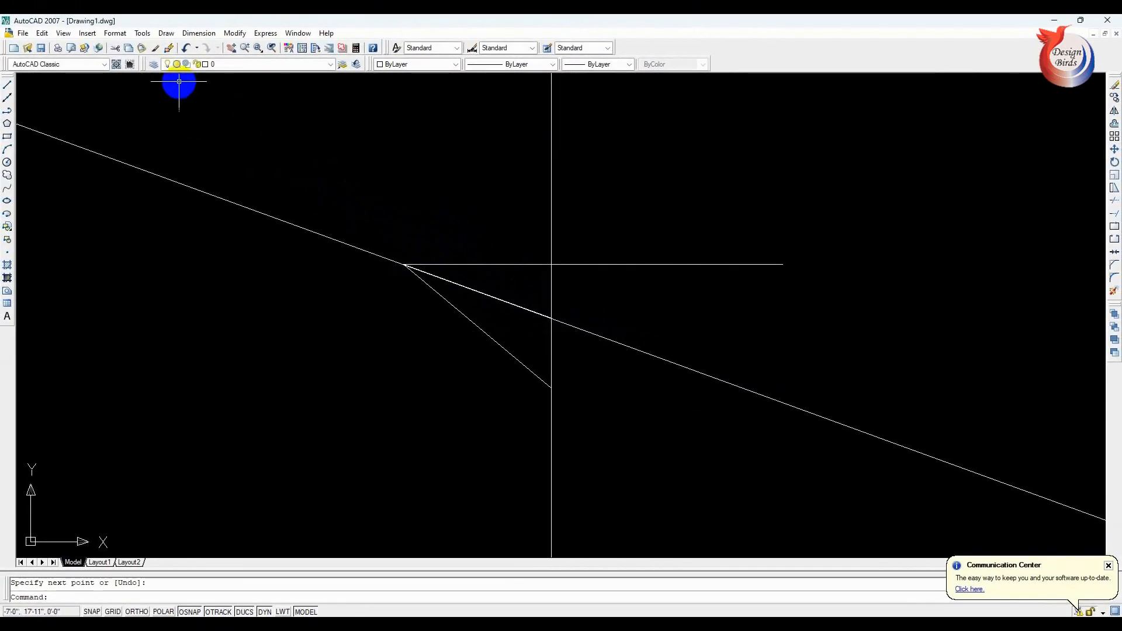
# - Add an angular dimension between the horizontal line and the bisector line, and inspect its text up close
pyautogui.click(199, 33)
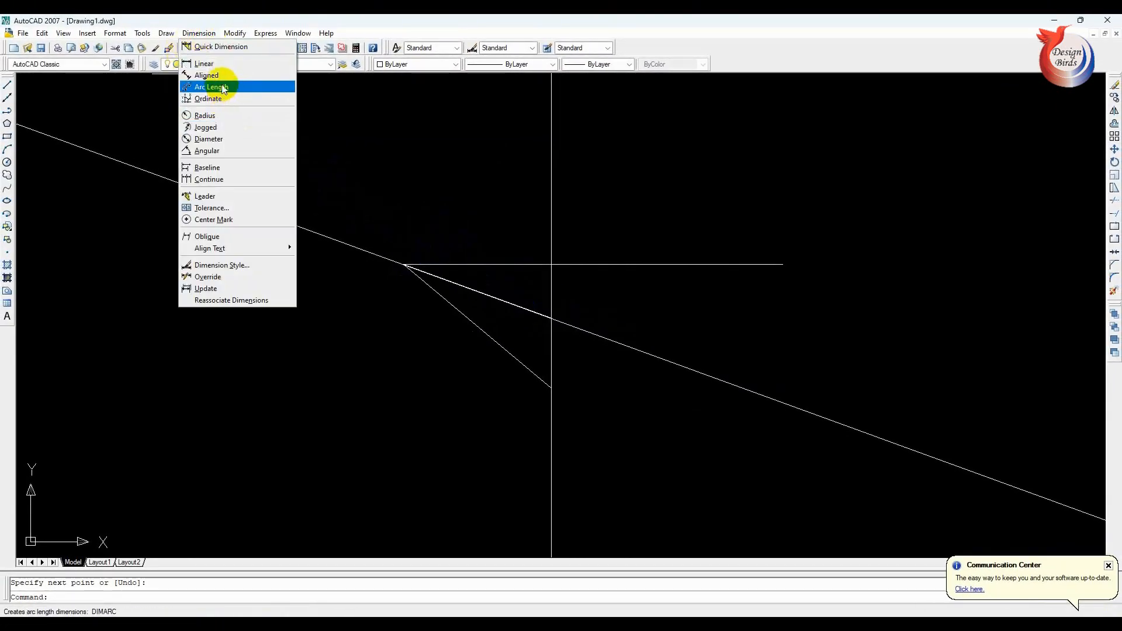
pyautogui.click(232, 151)
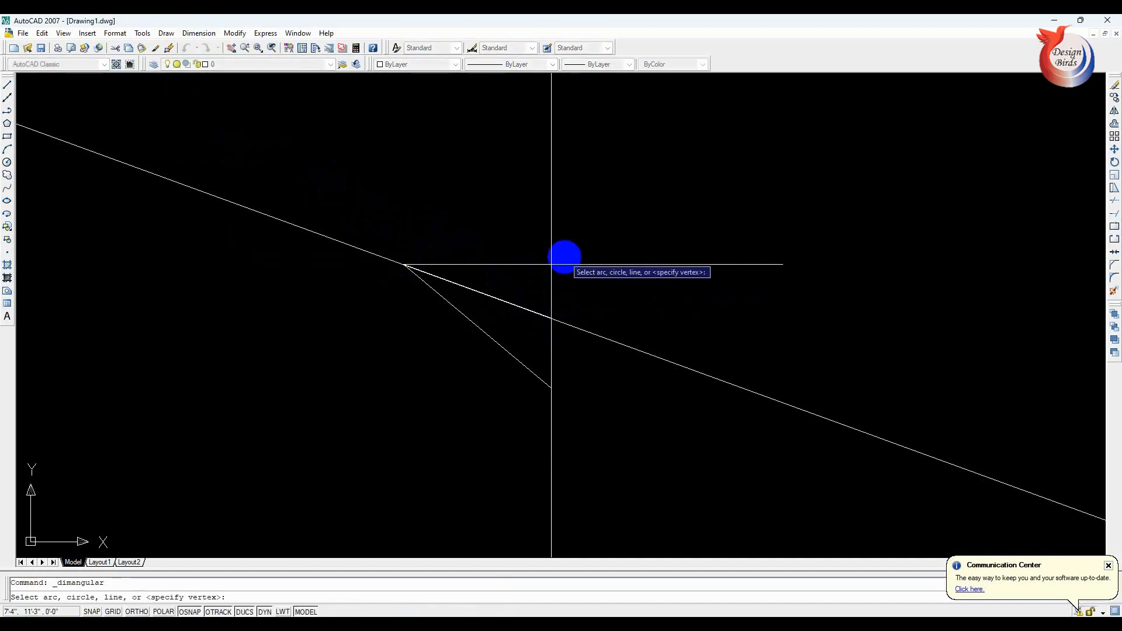
pyautogui.click(514, 263)
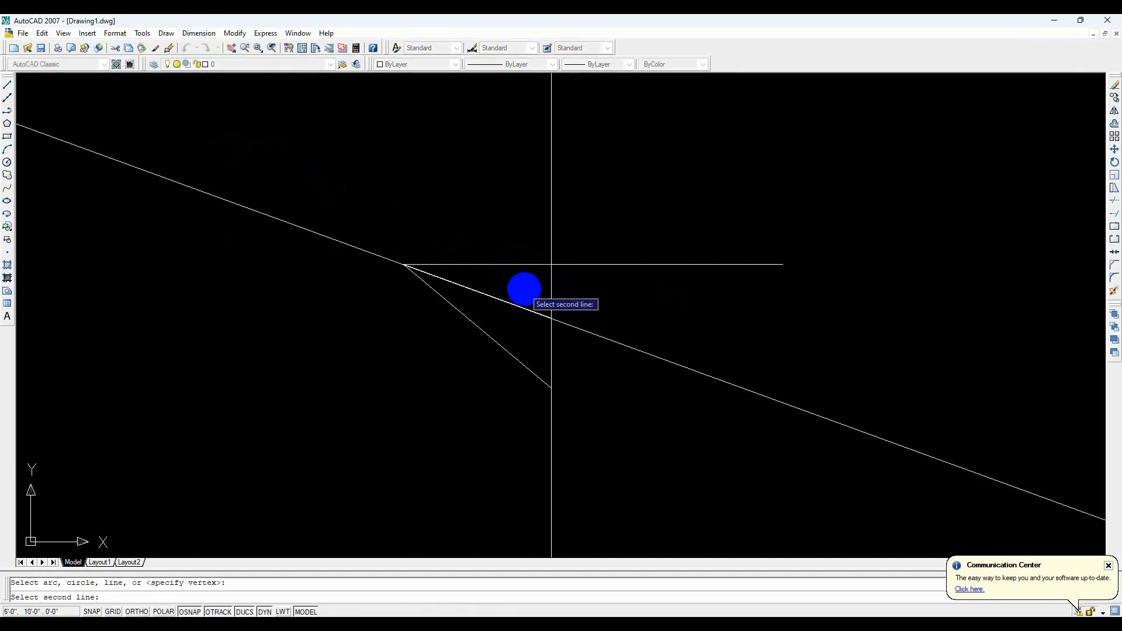
pyautogui.click(516, 304)
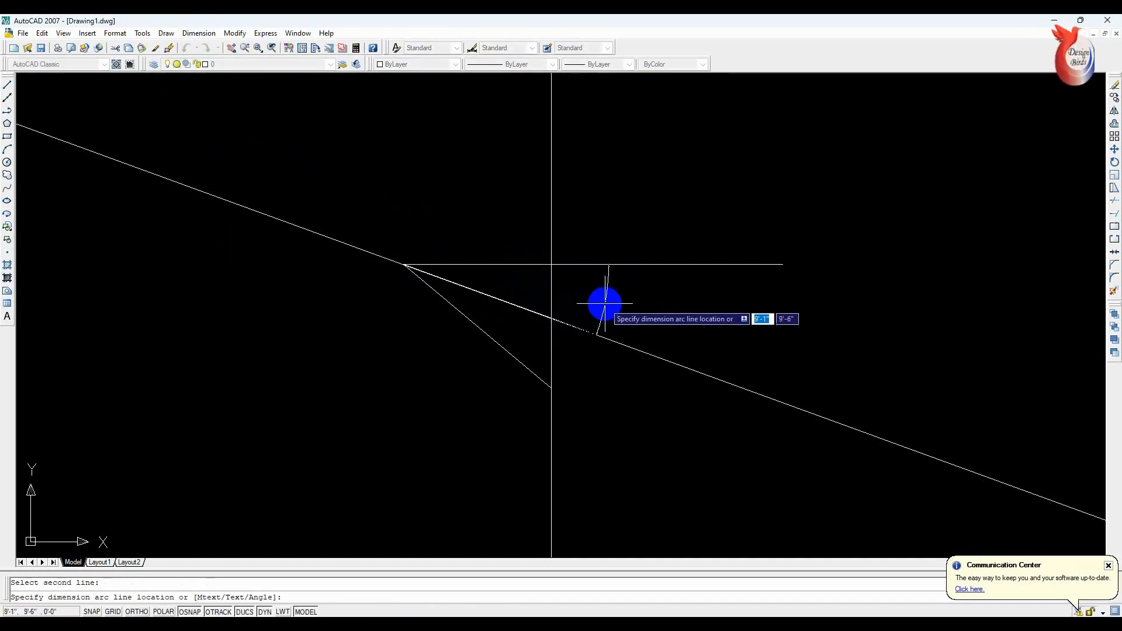
pyautogui.click(603, 303)
pyautogui.scroll(10, 594, 287)
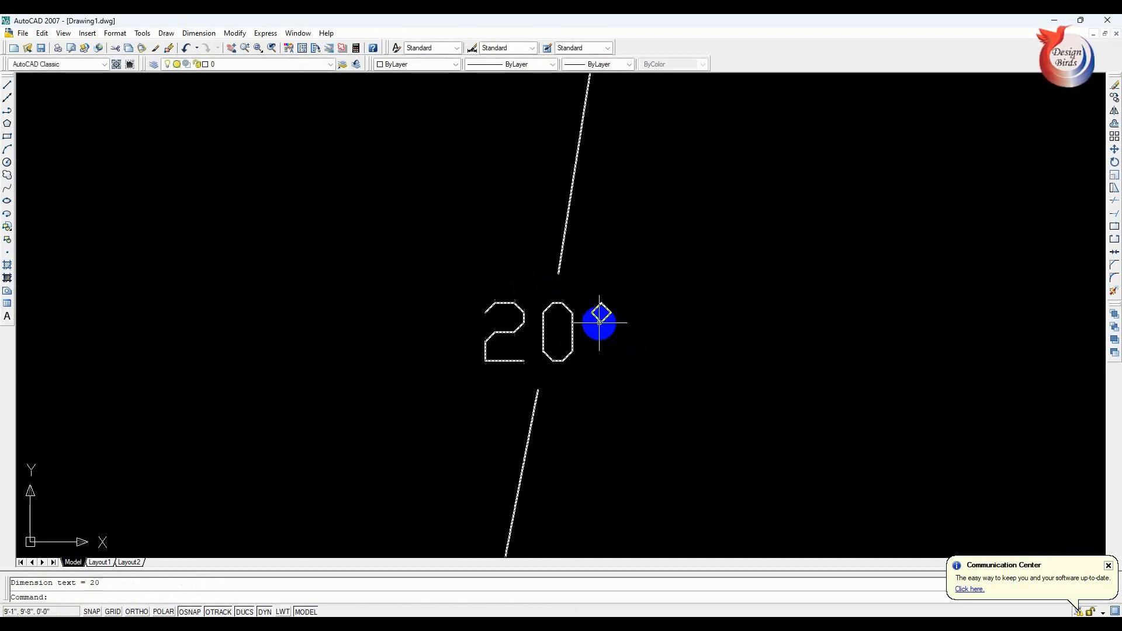
pyautogui.scroll(-8, 561, 299)
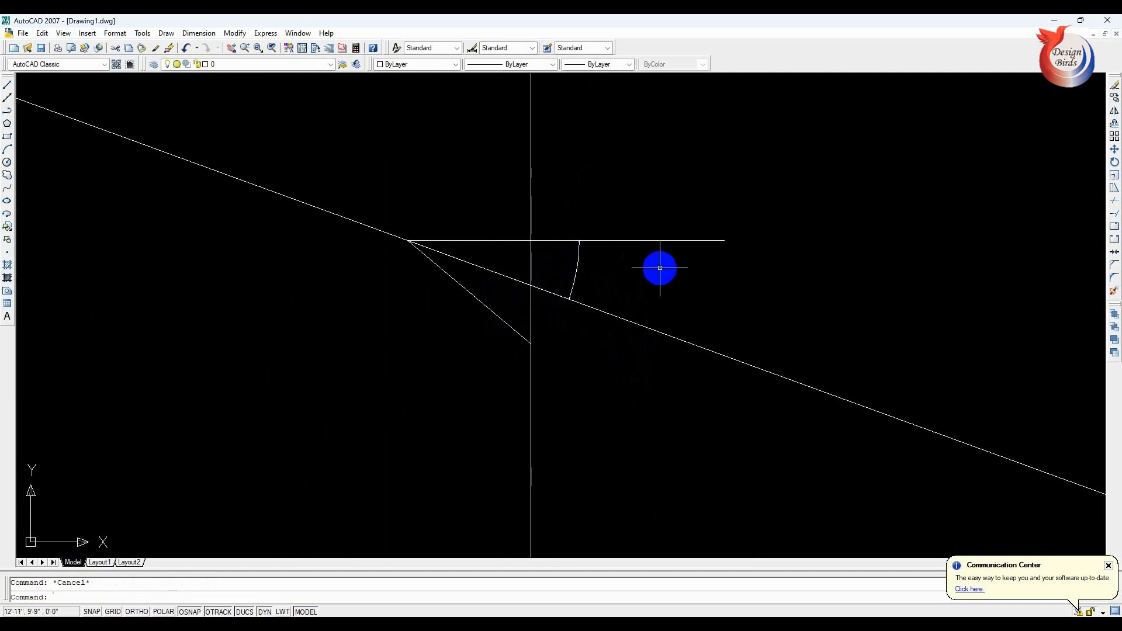
# - Use the XLINE offset option at a distance of 1' to place two successive construction lines above the horizontal line
pyautogui.write('x')
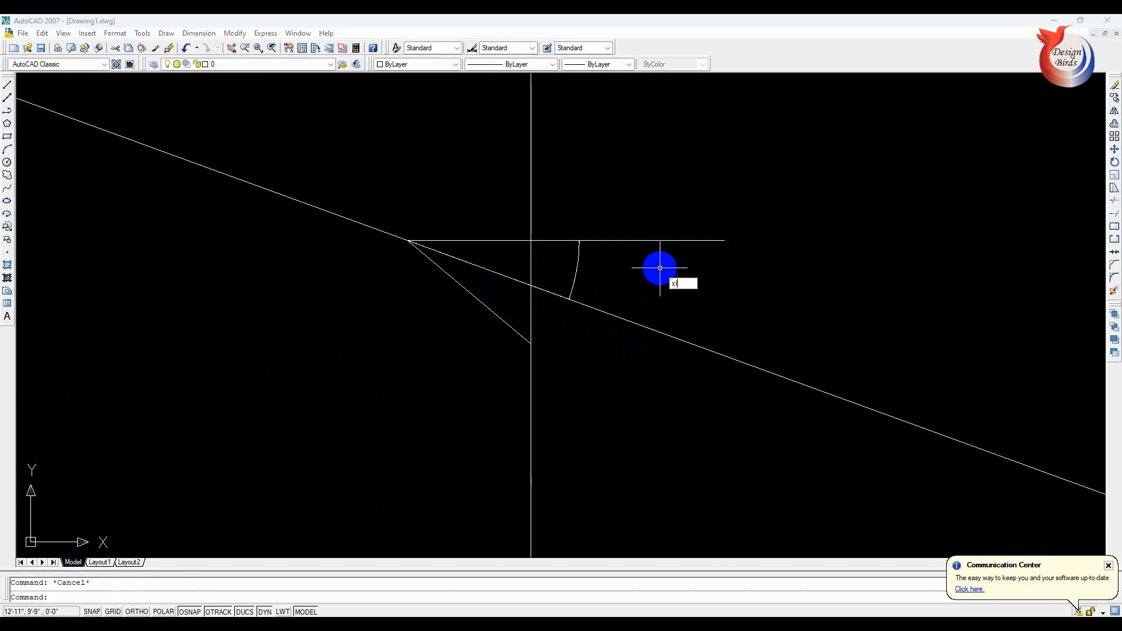
pyautogui.write('l')
pyautogui.press('Return')
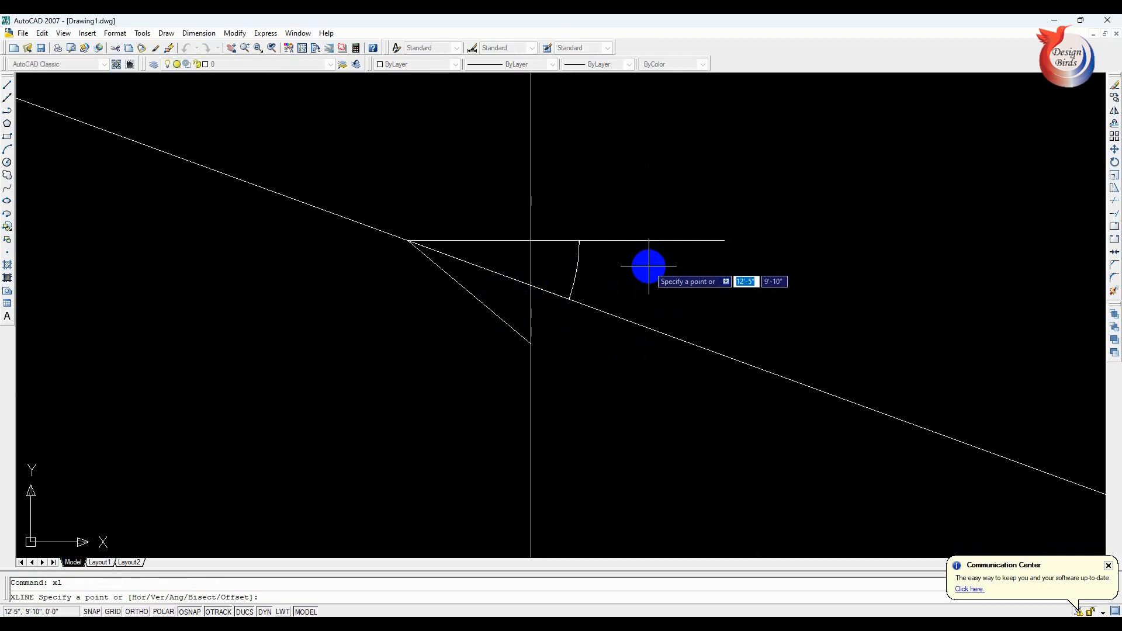
pyautogui.write('o')
pyautogui.press('Return')
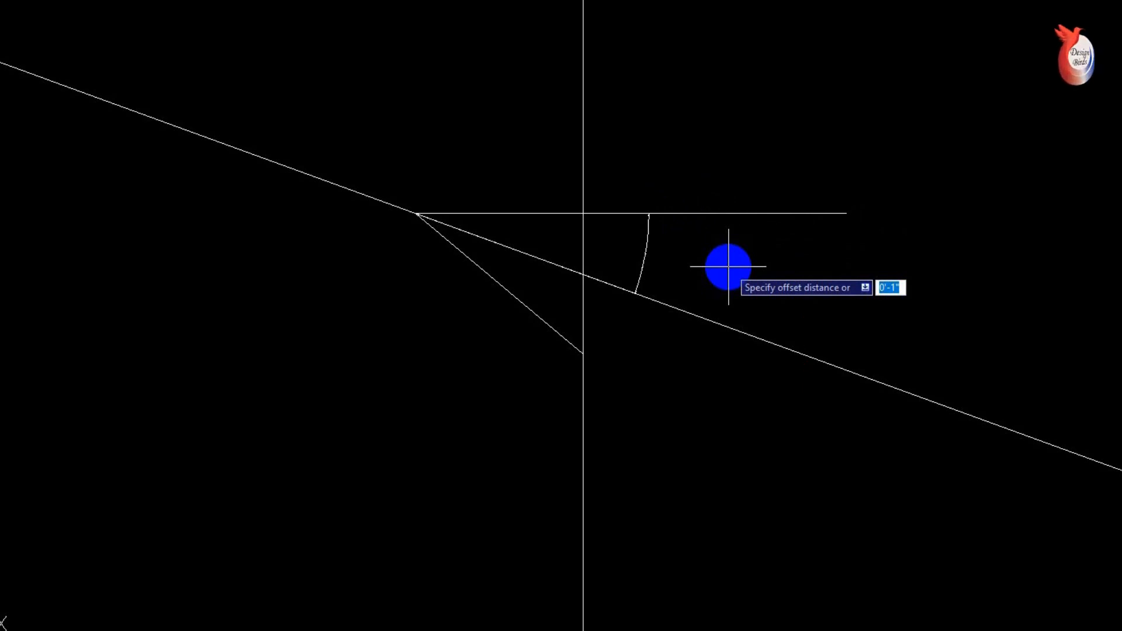
pyautogui.write("1'")
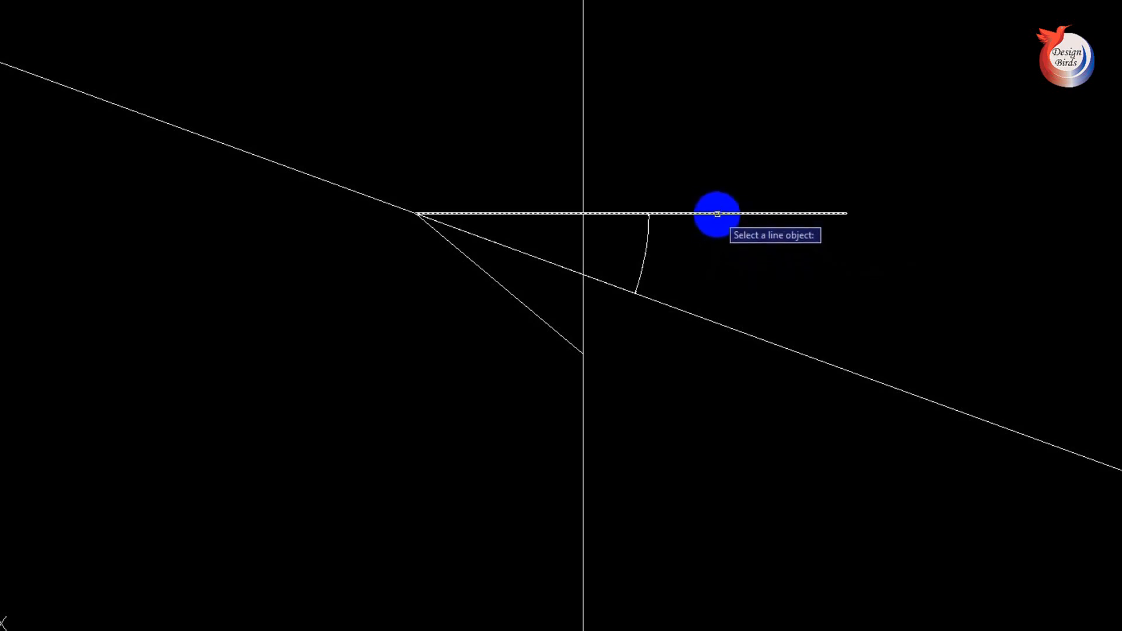
pyautogui.click(717, 214)
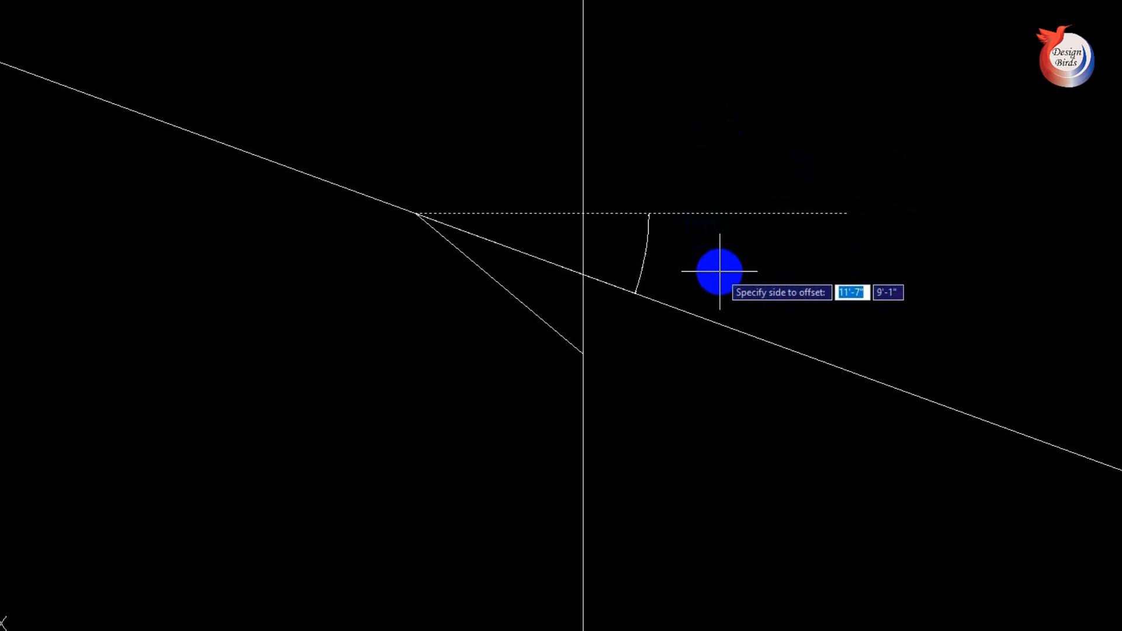
pyautogui.click(697, 127)
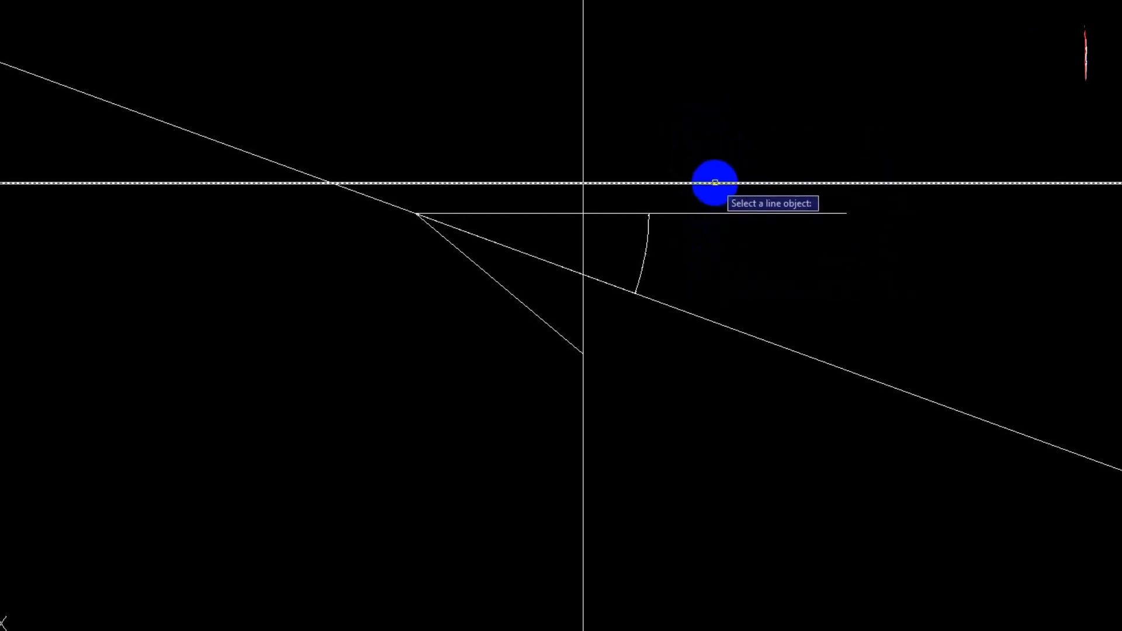
pyautogui.click(715, 183)
pyautogui.click(669, 136)
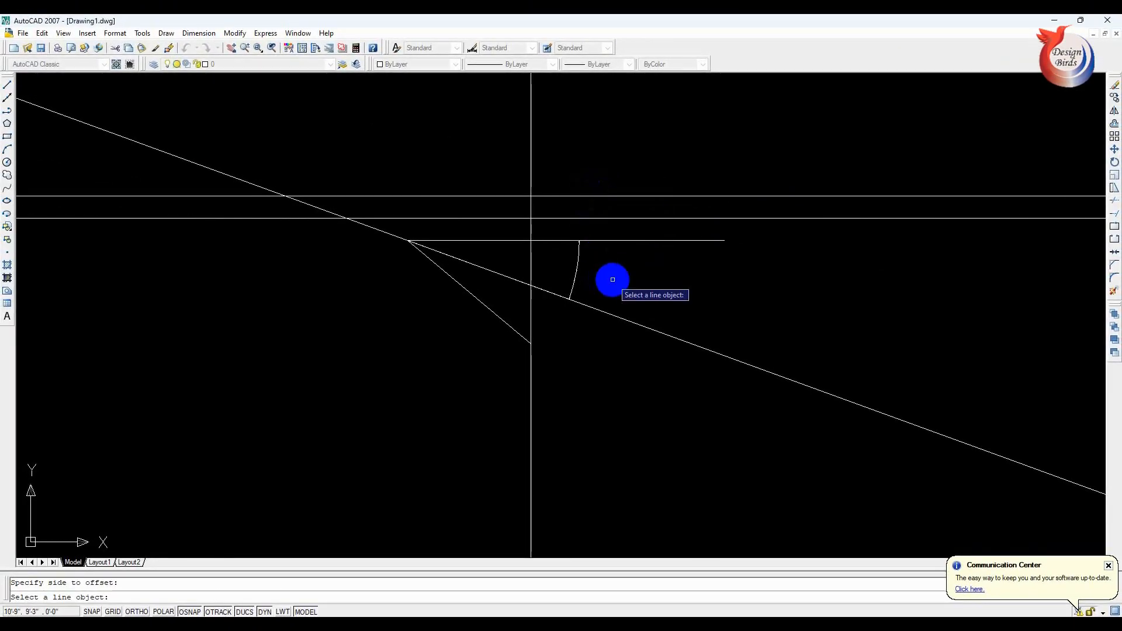
# - Place two successive offset construction lines below the shorter inclined line at the same distance and finish XLINE
pyautogui.click(482, 304)
pyautogui.click(341, 348)
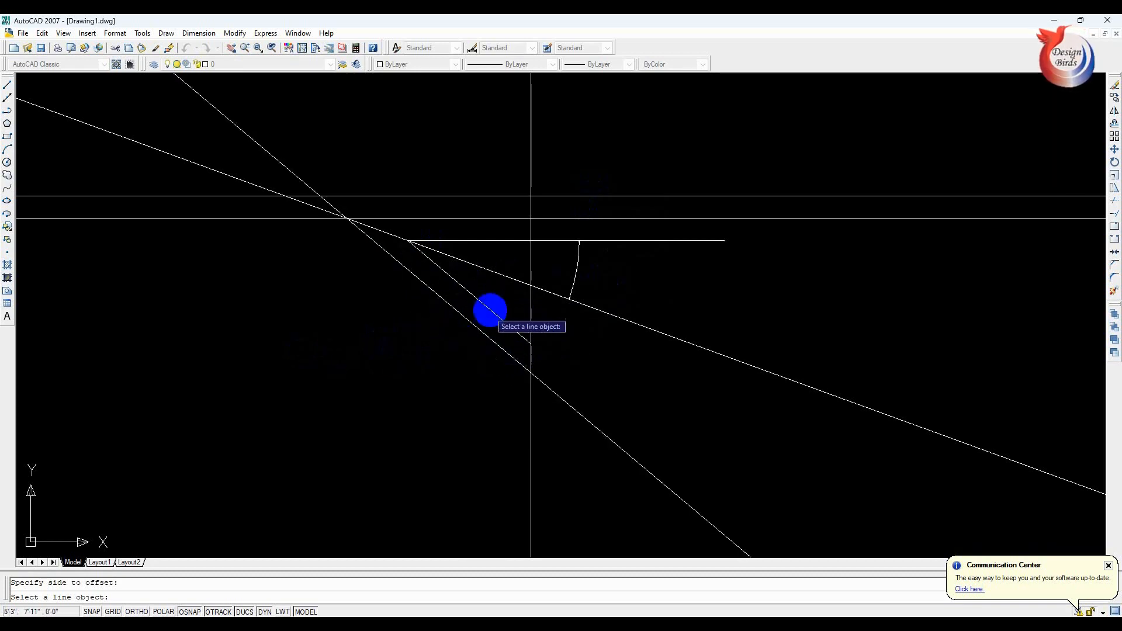
pyautogui.click(463, 317)
pyautogui.click(421, 343)
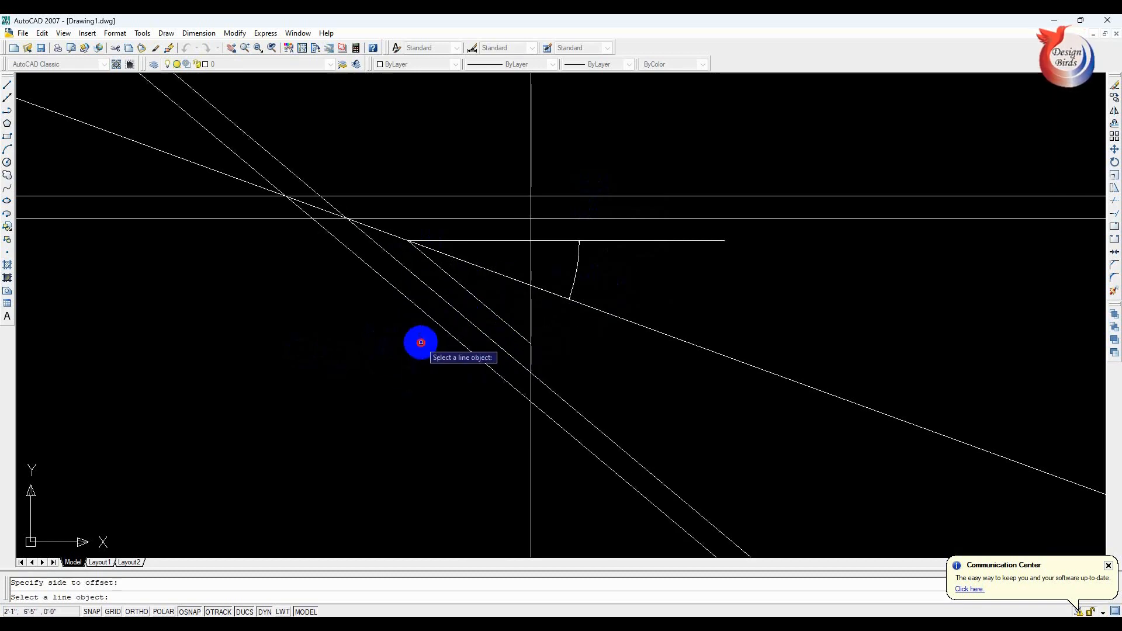
pyautogui.press('Escape')
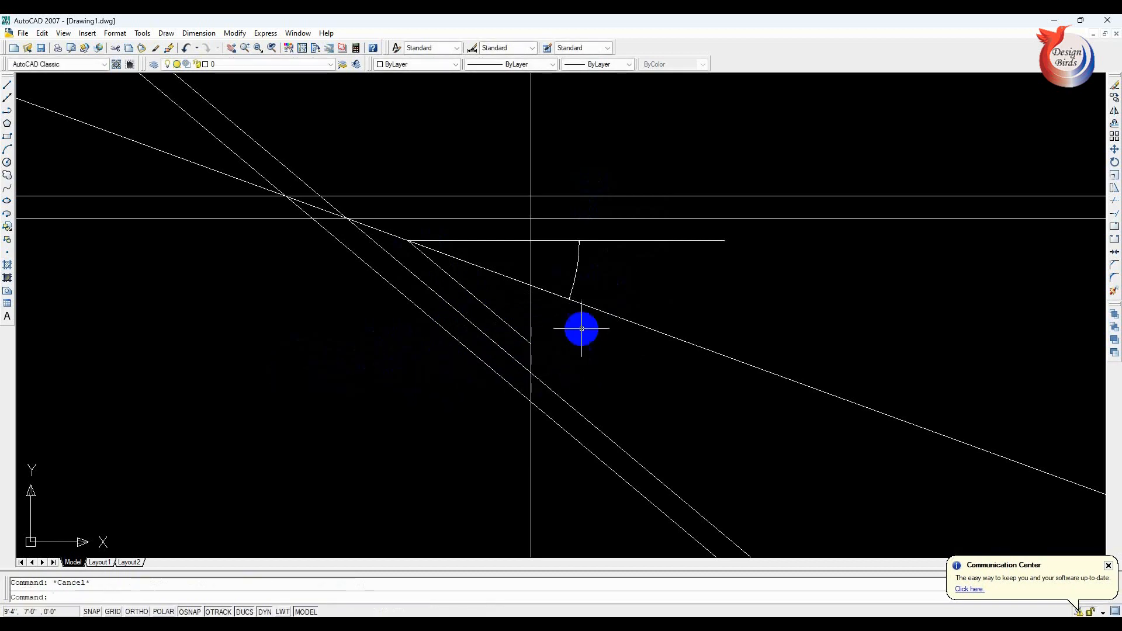
# - Delete all the lines, construction lines and the angular dimension from the drawing
pyautogui.scroll(-1, 493, 326)
pyautogui.click(609, 152)
pyautogui.click(336, 441)
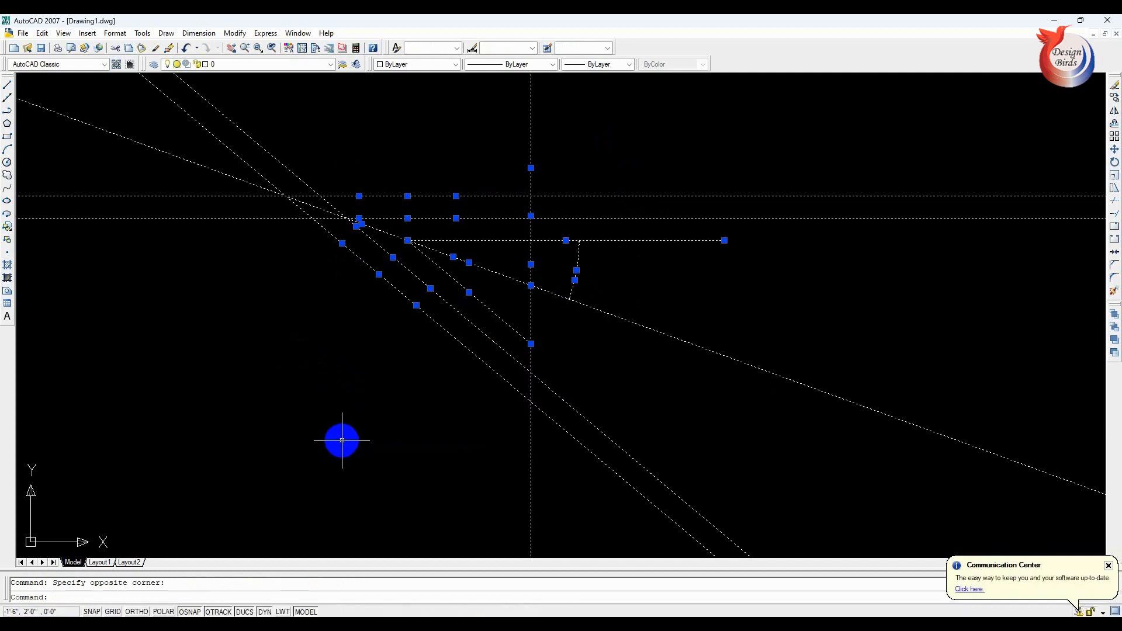
pyautogui.press('Delete')
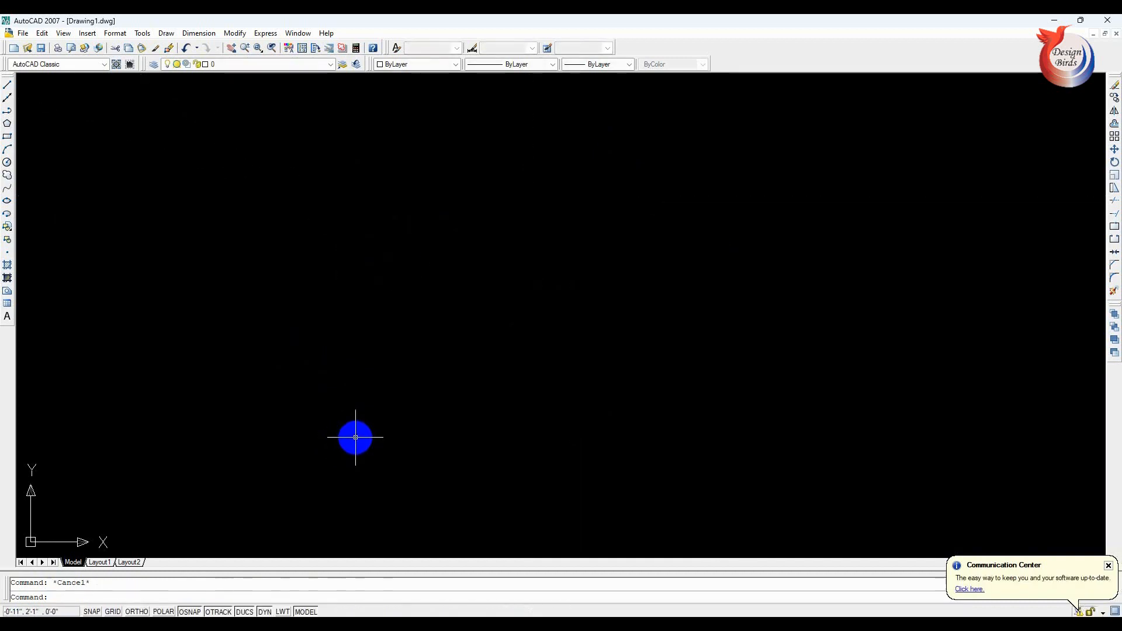
# - Choose the Door layer and bring the arched double door into view
pyautogui.click(330, 64)
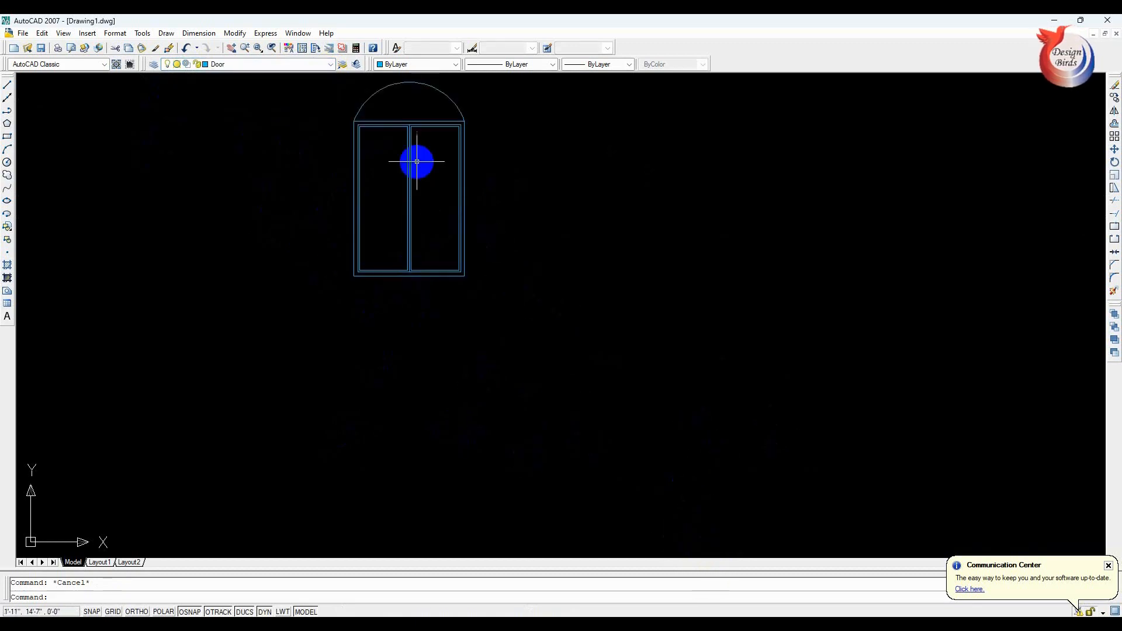
pyautogui.scroll(5, 394, 104)
pyautogui.scroll(-2, 515, 190)
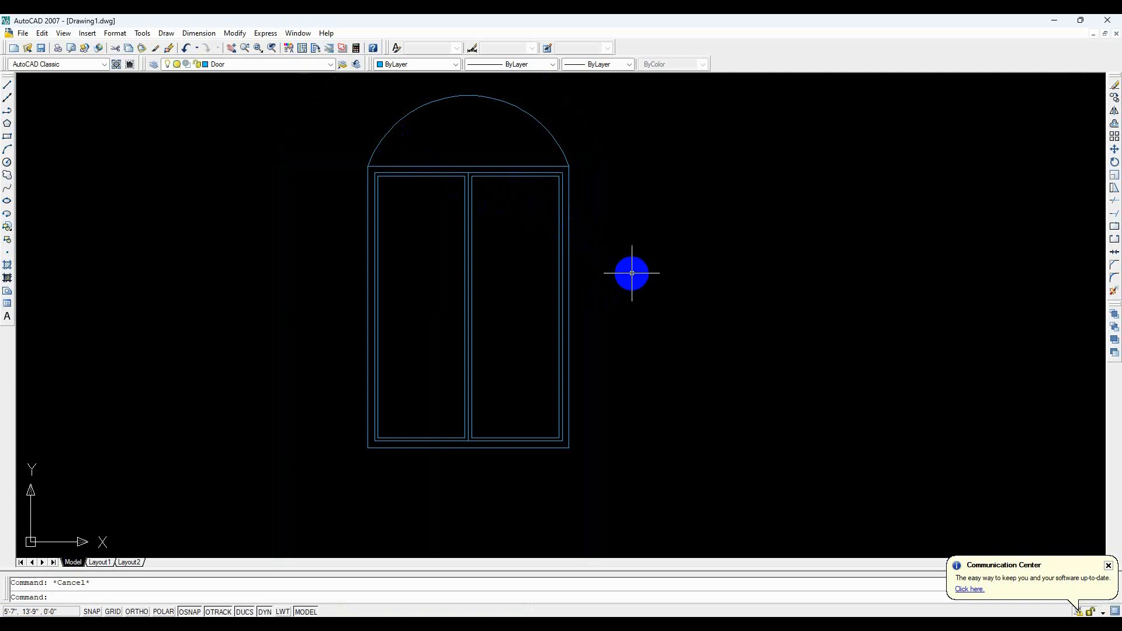
# - Draw a fan of 14 rays with the RAY command from the midpoint of the door's upper edge, spreading through the arch
pyautogui.write('ray')
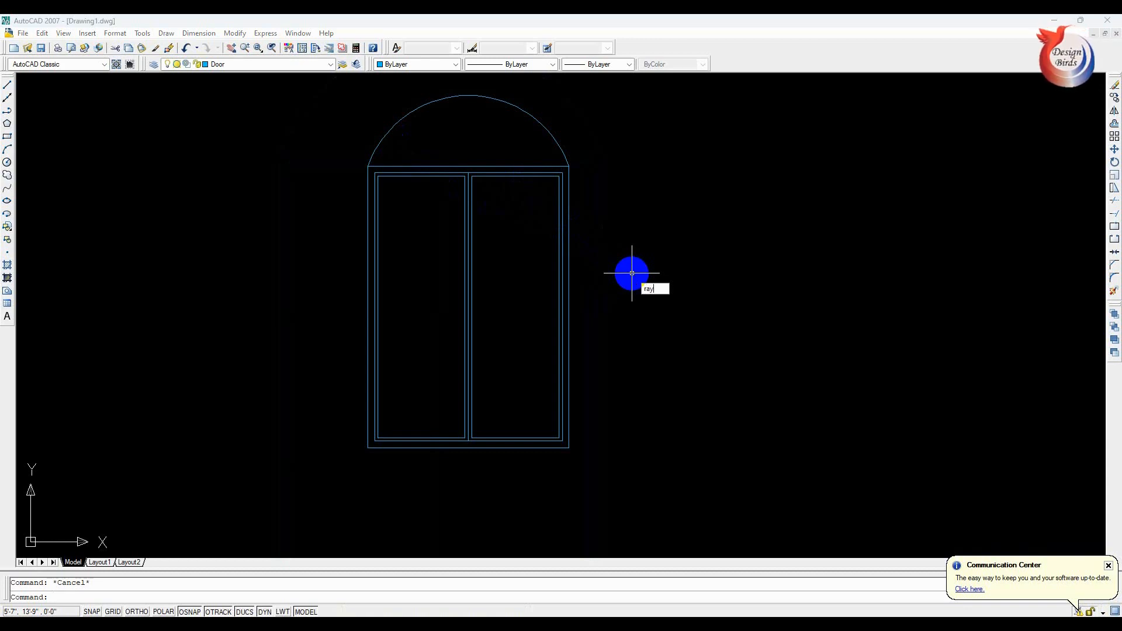
pyautogui.press('Return')
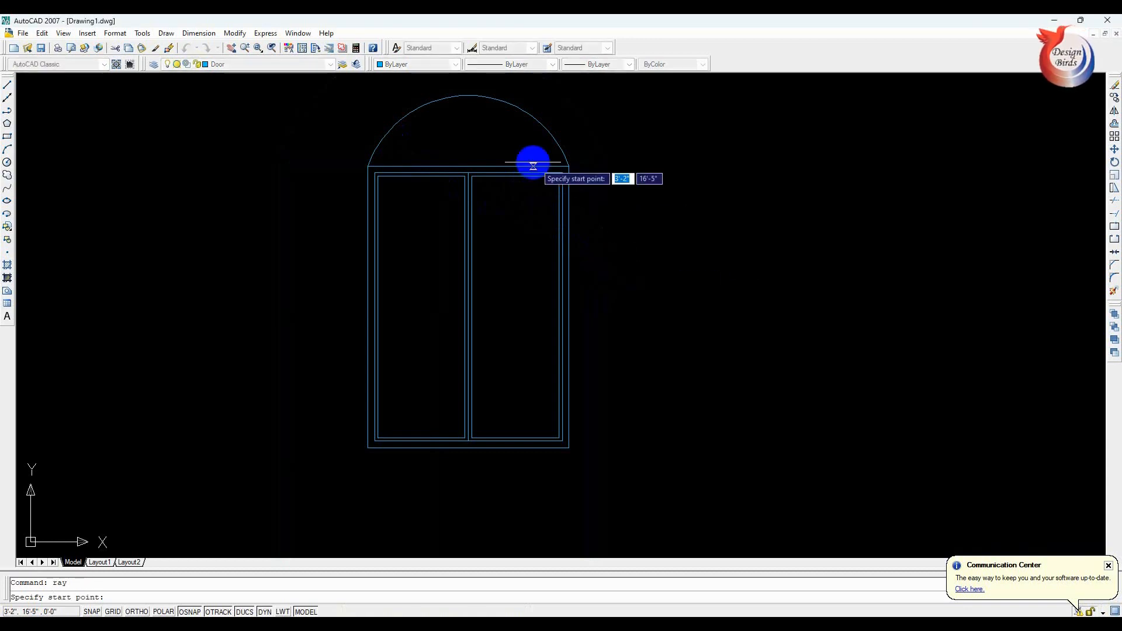
pyautogui.click(467, 167)
pyautogui.scroll(-2, 483, 362)
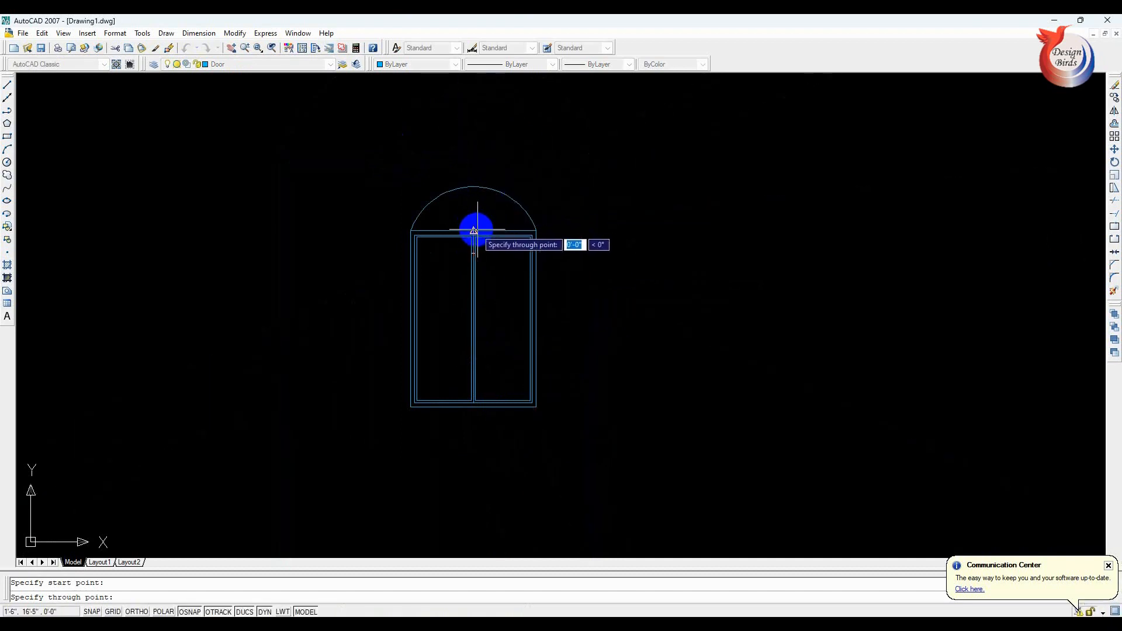
pyautogui.click(568, 217)
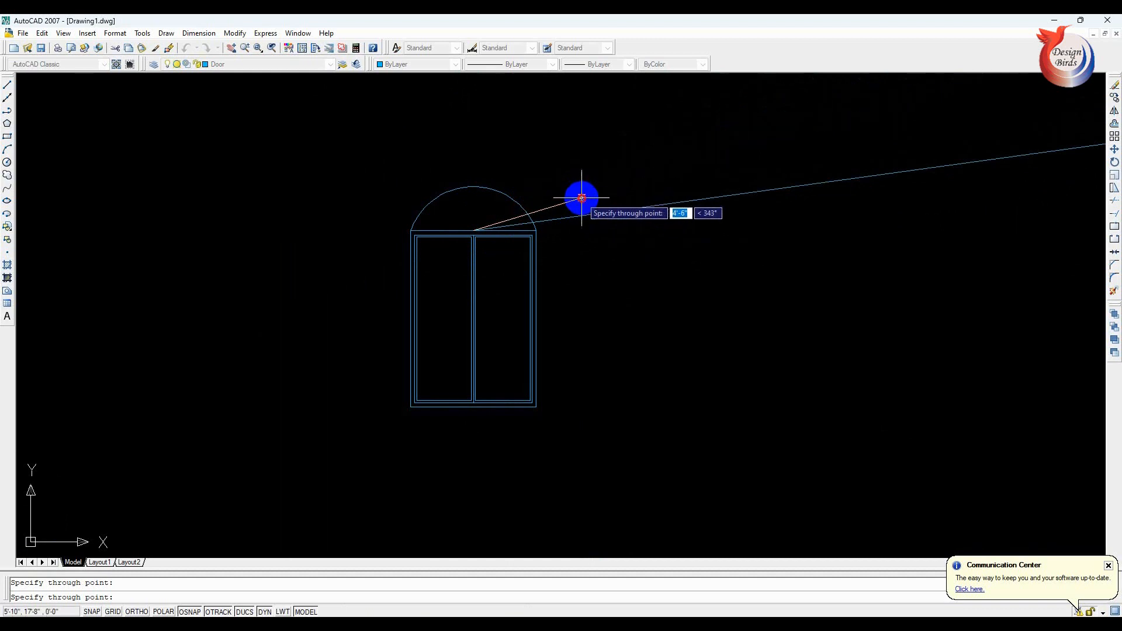
pyautogui.click(581, 197)
pyautogui.click(575, 180)
pyautogui.click(555, 162)
pyautogui.click(535, 149)
pyautogui.click(501, 132)
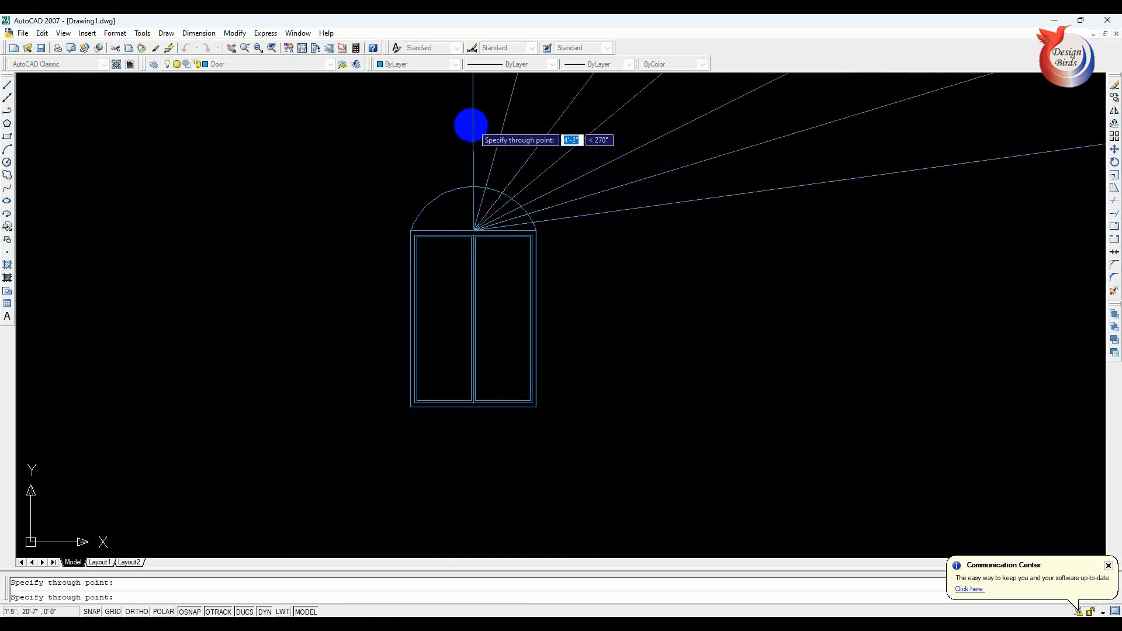
pyautogui.click(469, 124)
pyautogui.click(438, 118)
pyautogui.click(414, 120)
pyautogui.click(390, 137)
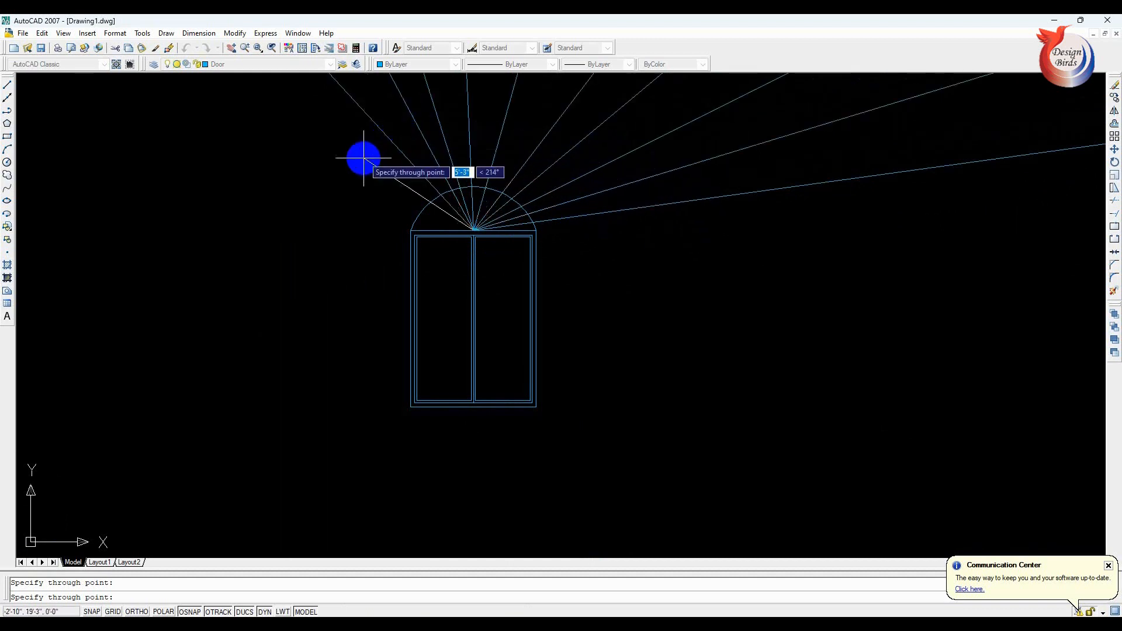
pyautogui.click(363, 155)
pyautogui.click(348, 174)
pyautogui.click(334, 190)
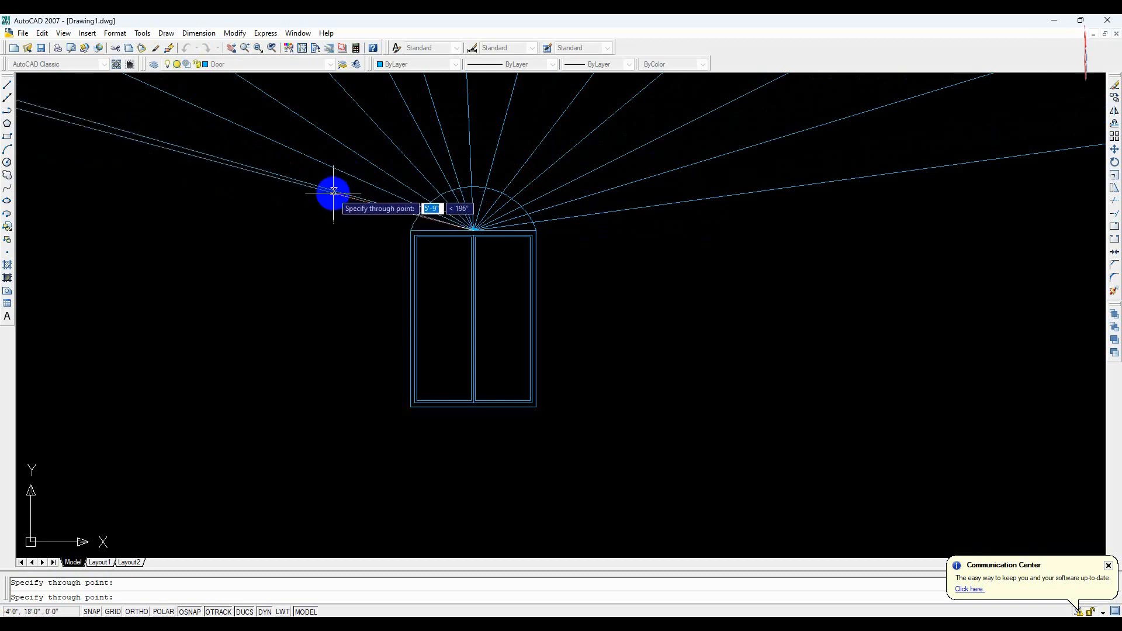
pyautogui.click(326, 200)
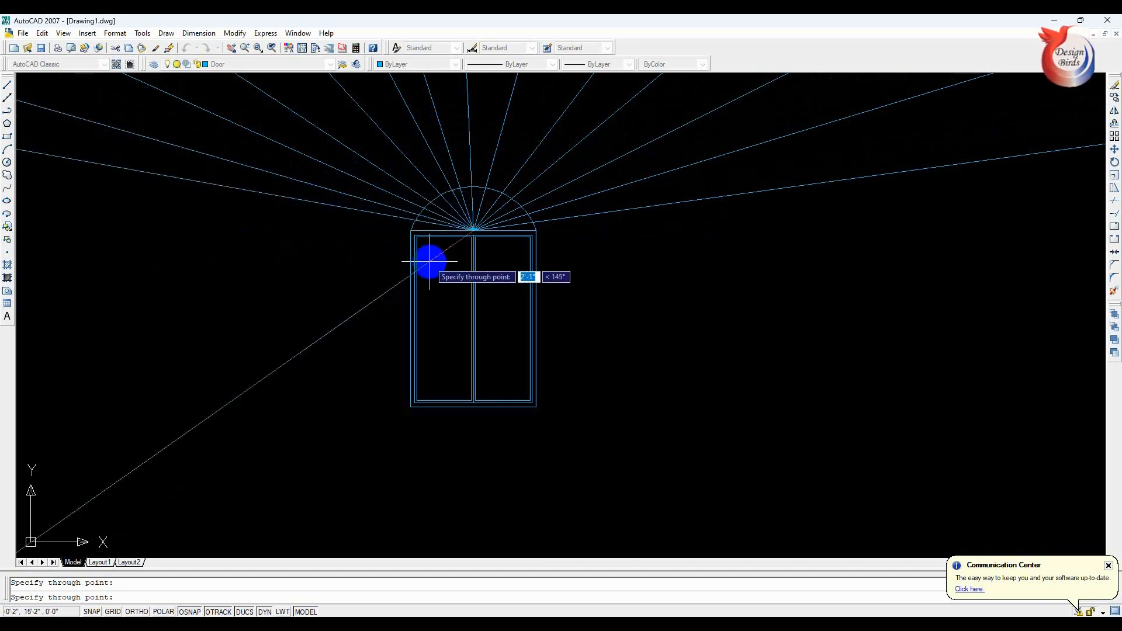
pyautogui.press('Escape')
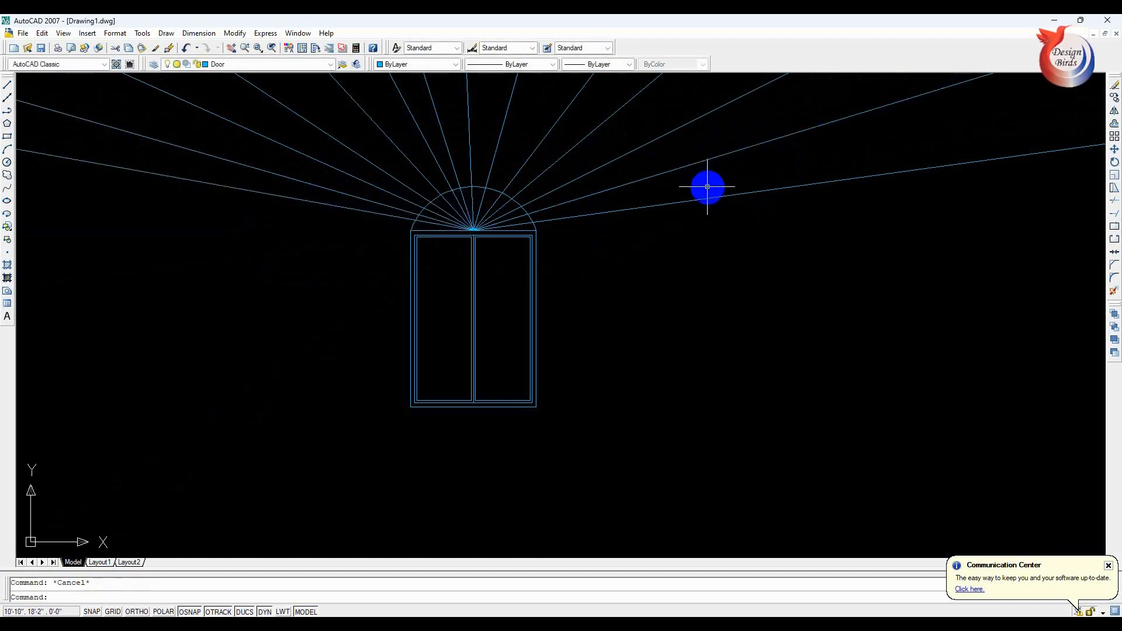
# - Trim the parts of all rays outside the door's arch and inspect the resulting fan pattern up close
pyautogui.write('tr')
pyautogui.press('Return')
pyautogui.press('Return')
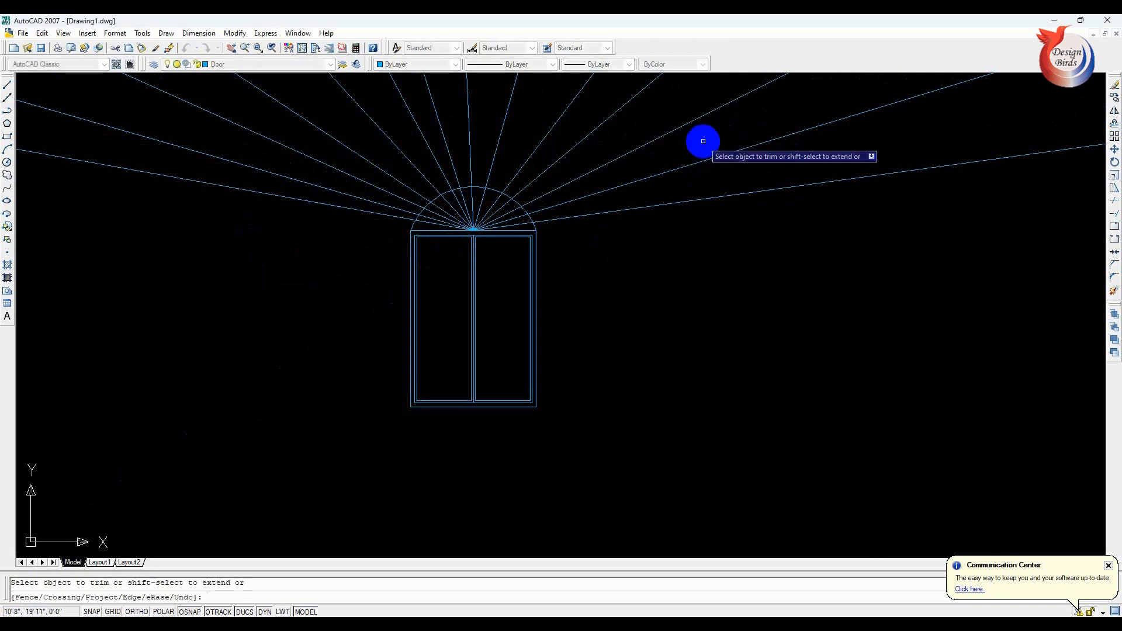
pyautogui.click(631, 110)
pyautogui.click(175, 155)
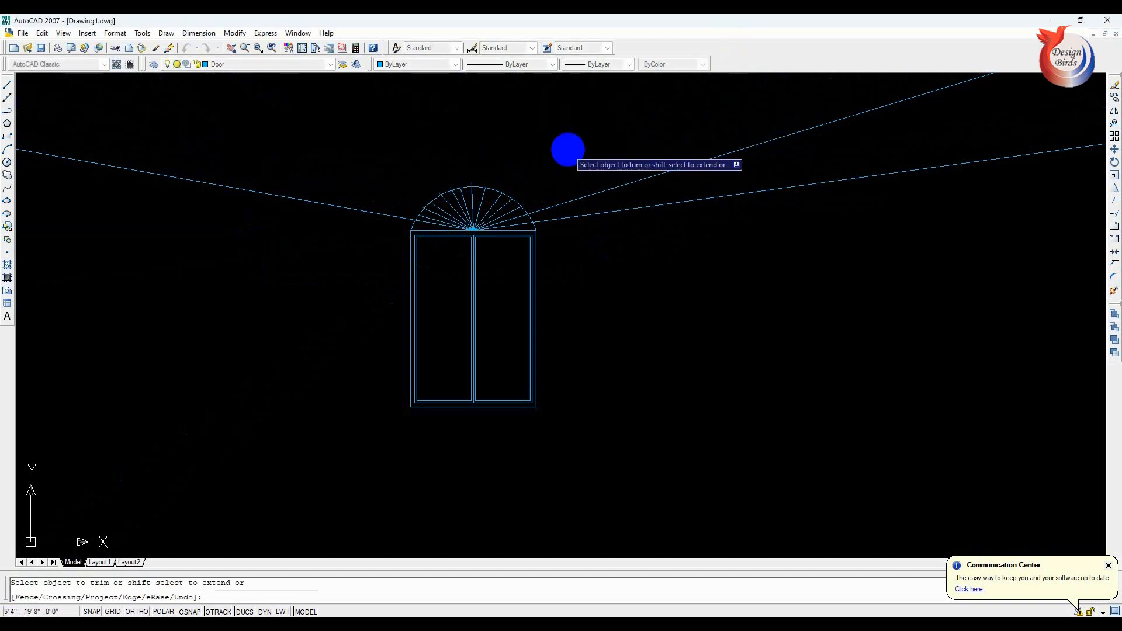
pyautogui.click(651, 130)
pyautogui.click(601, 268)
pyautogui.click(372, 150)
pyautogui.click(220, 228)
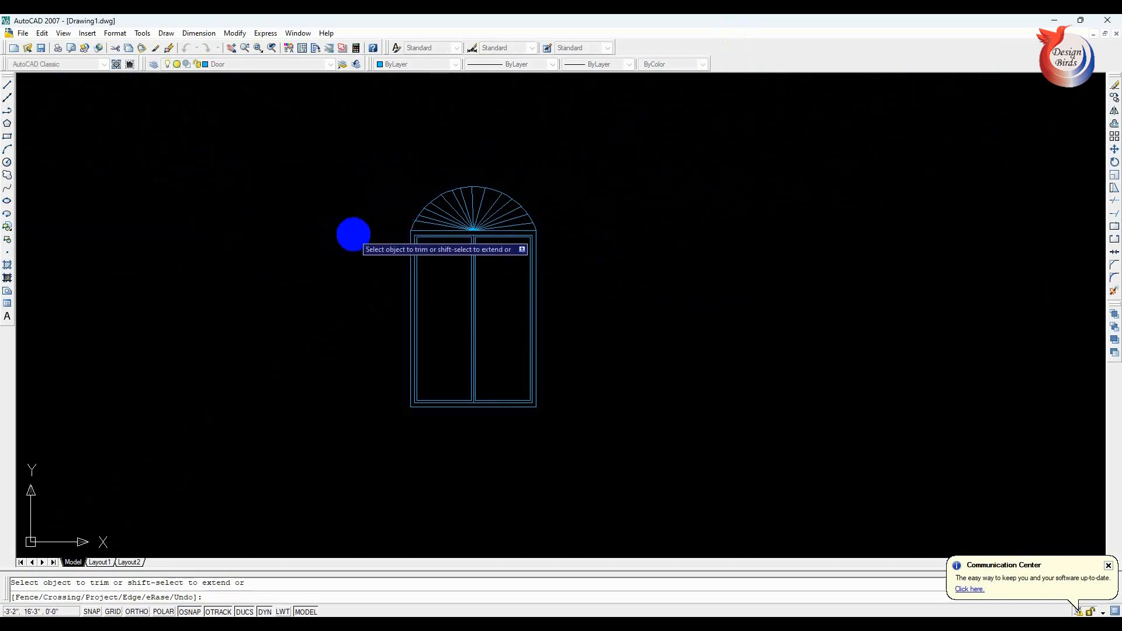
pyautogui.press('Escape')
pyautogui.scroll(3, 473, 197)
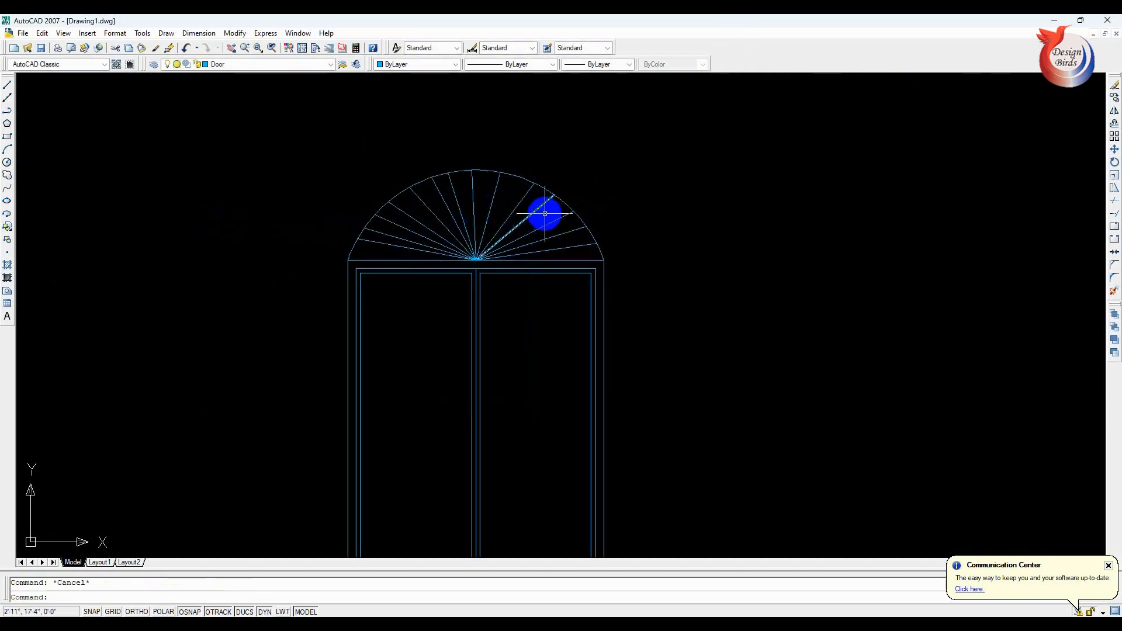
pyautogui.scroll(2, 608, 246)
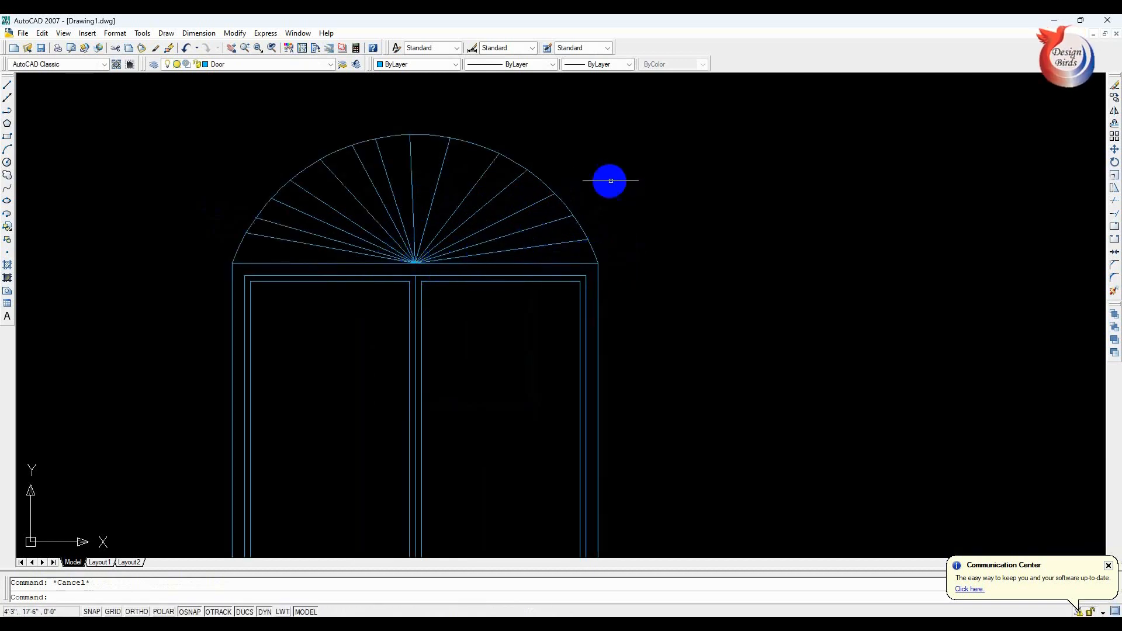
# - Draw another upward fan of nine rays with the RAY command from a free point to the right of the door
pyautogui.scroll(-2, 612, 192)
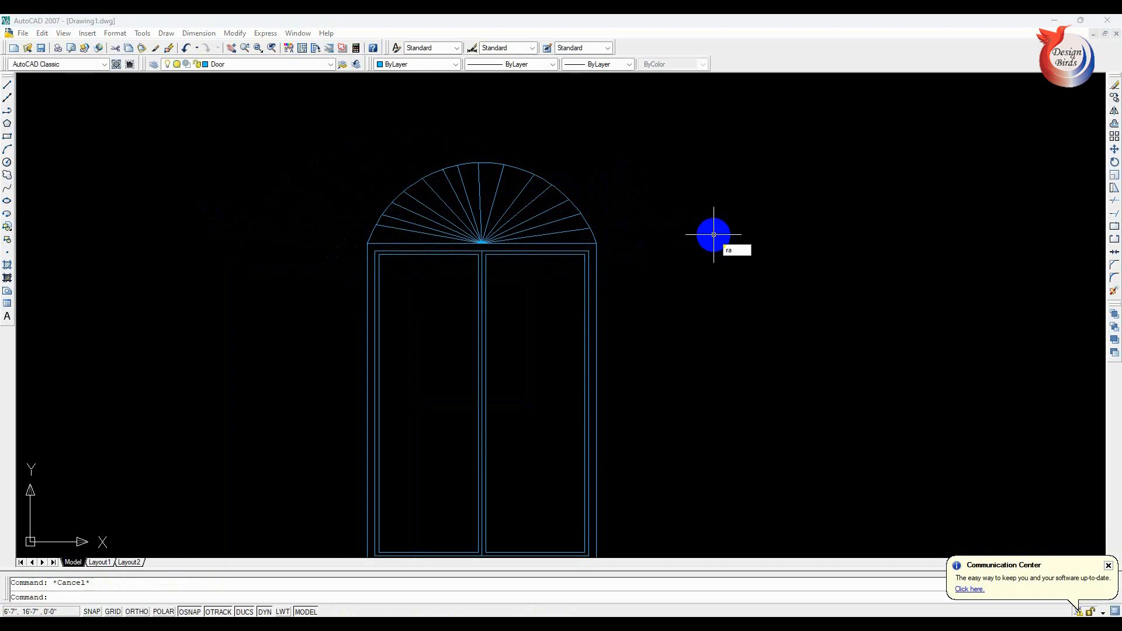
pyautogui.press('Return')
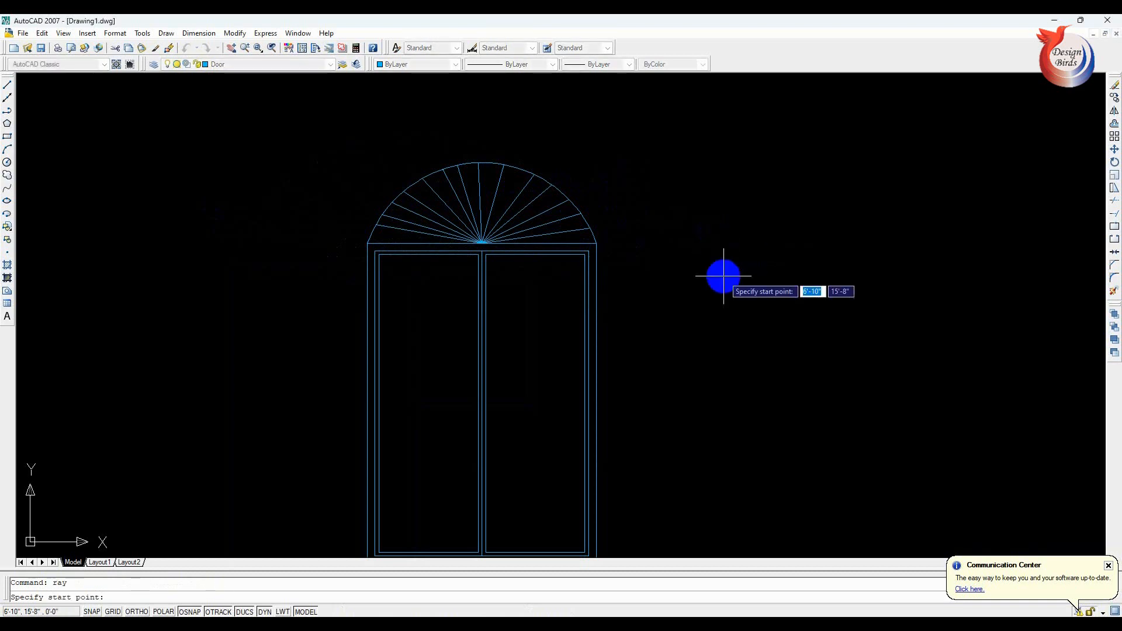
pyautogui.click(738, 336)
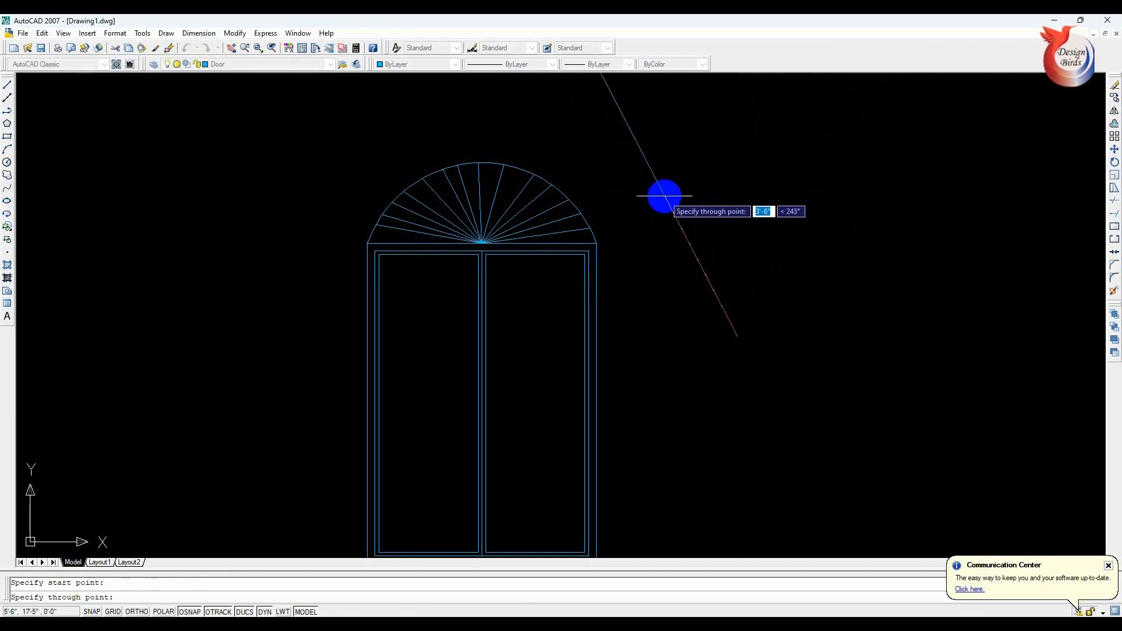
pyautogui.click(661, 194)
pyautogui.click(812, 218)
pyautogui.click(921, 310)
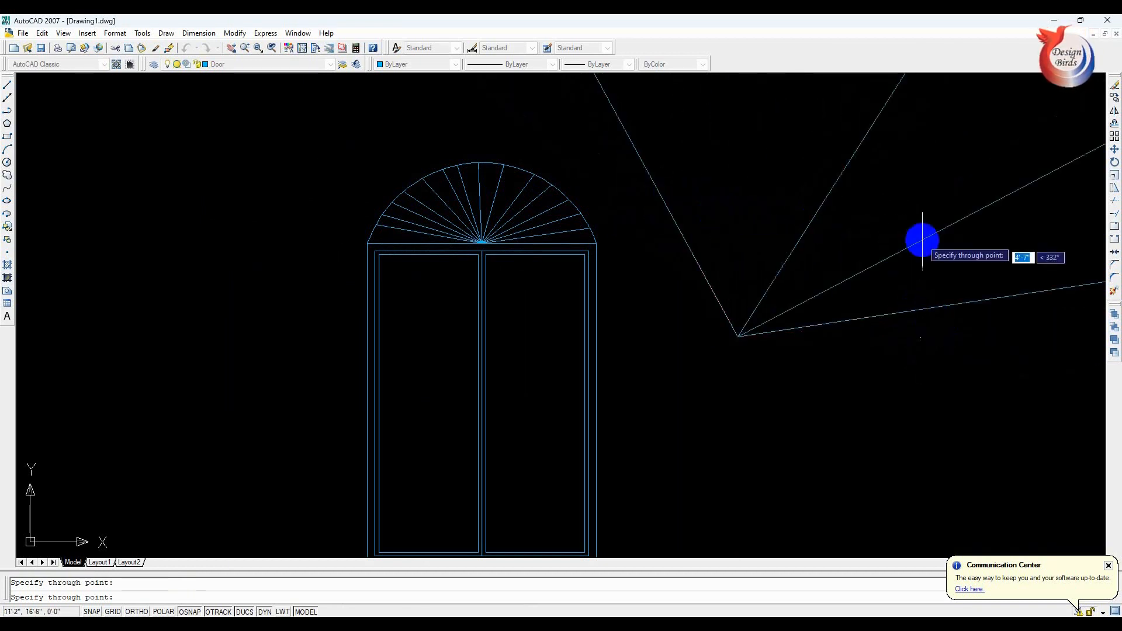
pyautogui.click(921, 243)
pyautogui.click(775, 188)
pyautogui.click(710, 169)
pyautogui.click(649, 243)
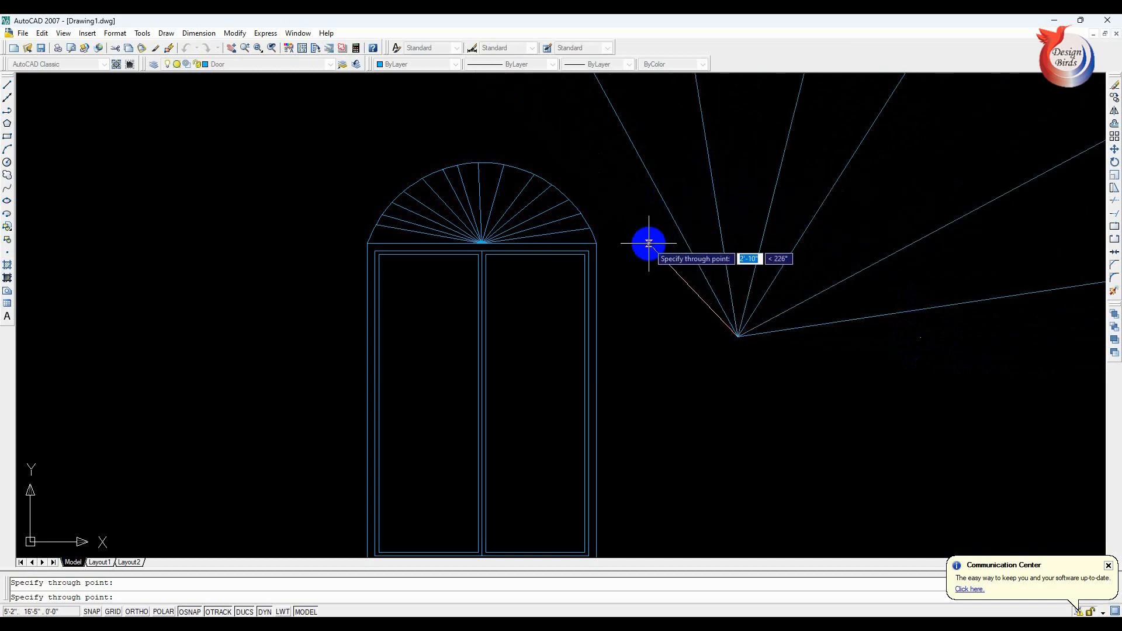
pyautogui.click(925, 278)
pyautogui.click(920, 263)
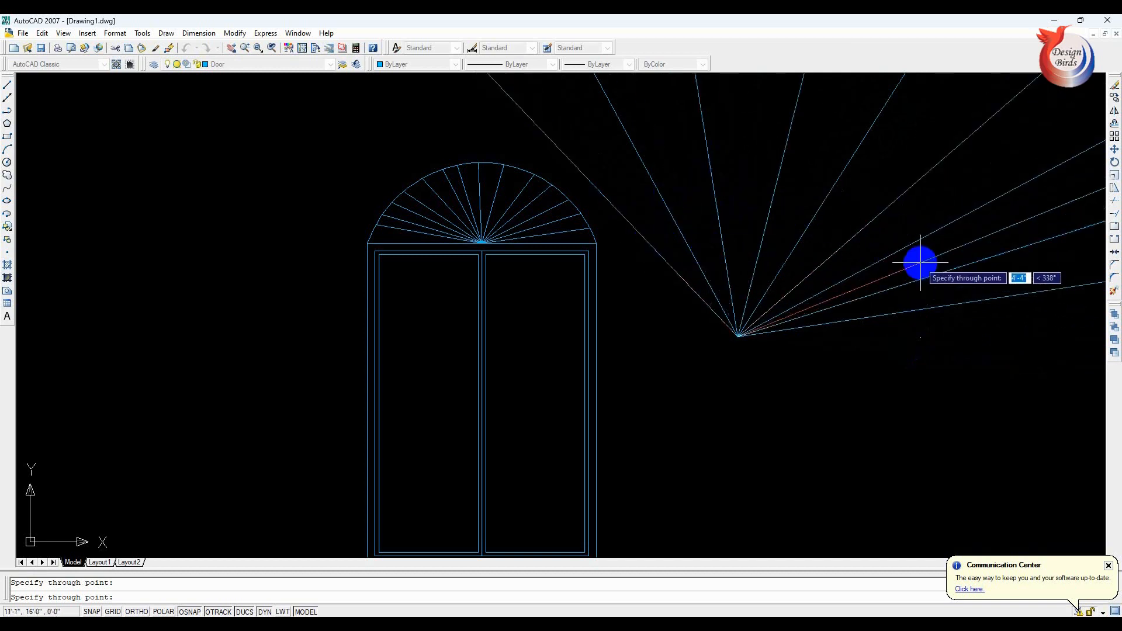
pyautogui.press('Escape')
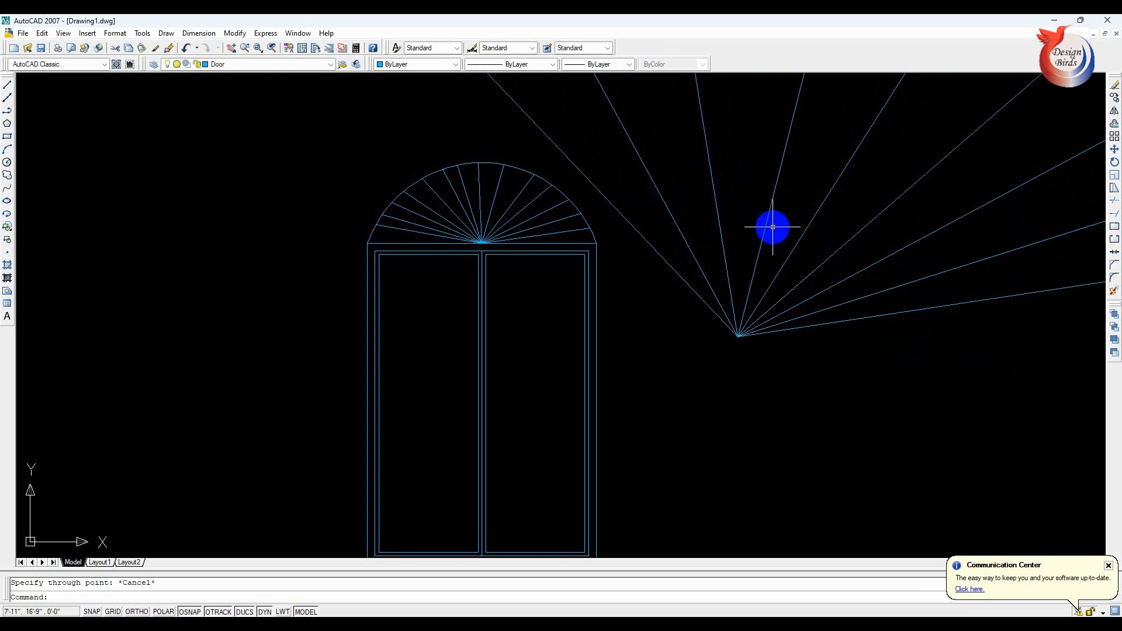